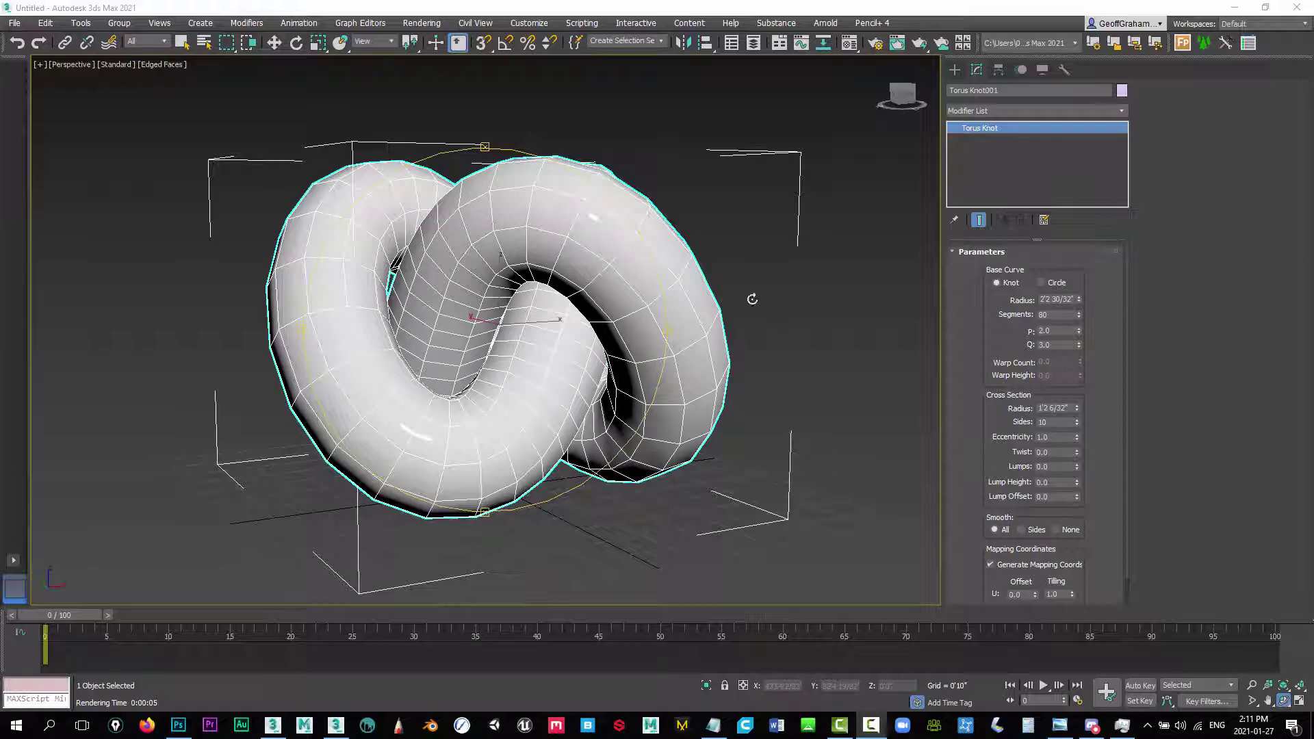
left_click_drag(596, 419, 457, 258)
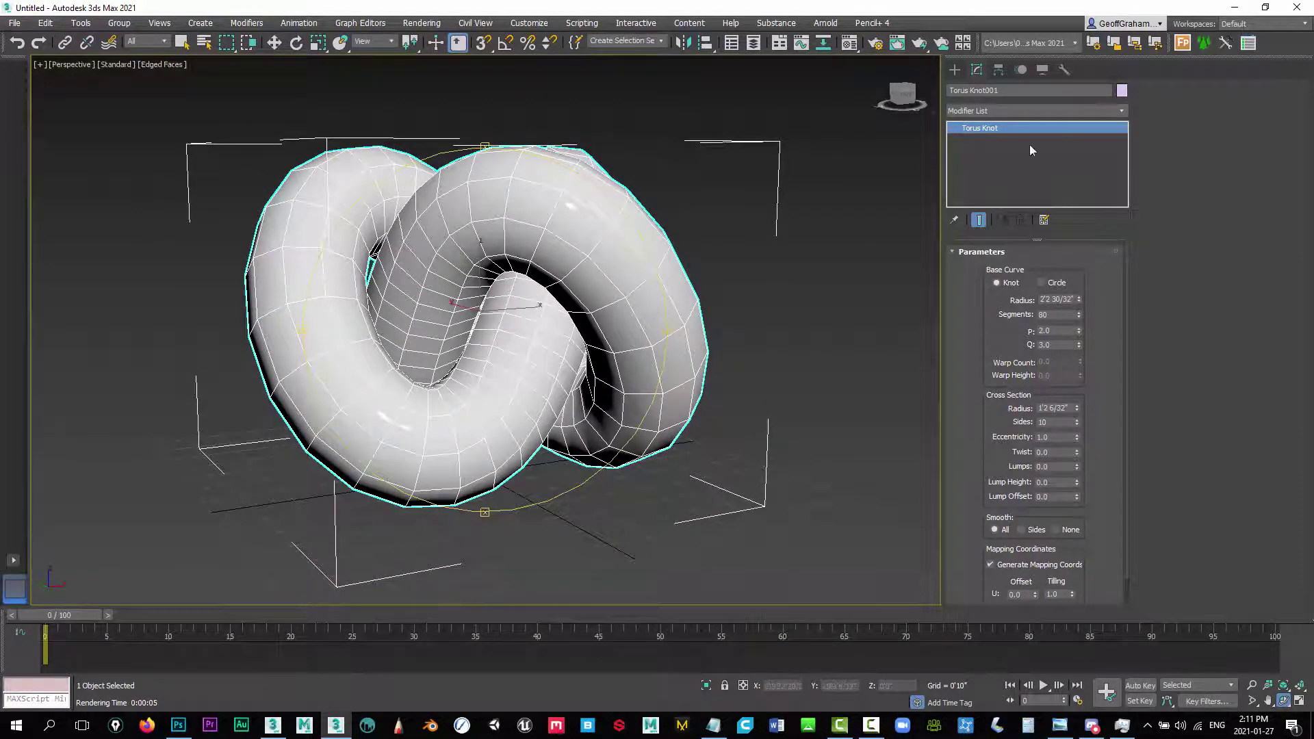
left_click_drag(528, 299, 553, 325)
left_click_drag(504, 285, 486, 286)
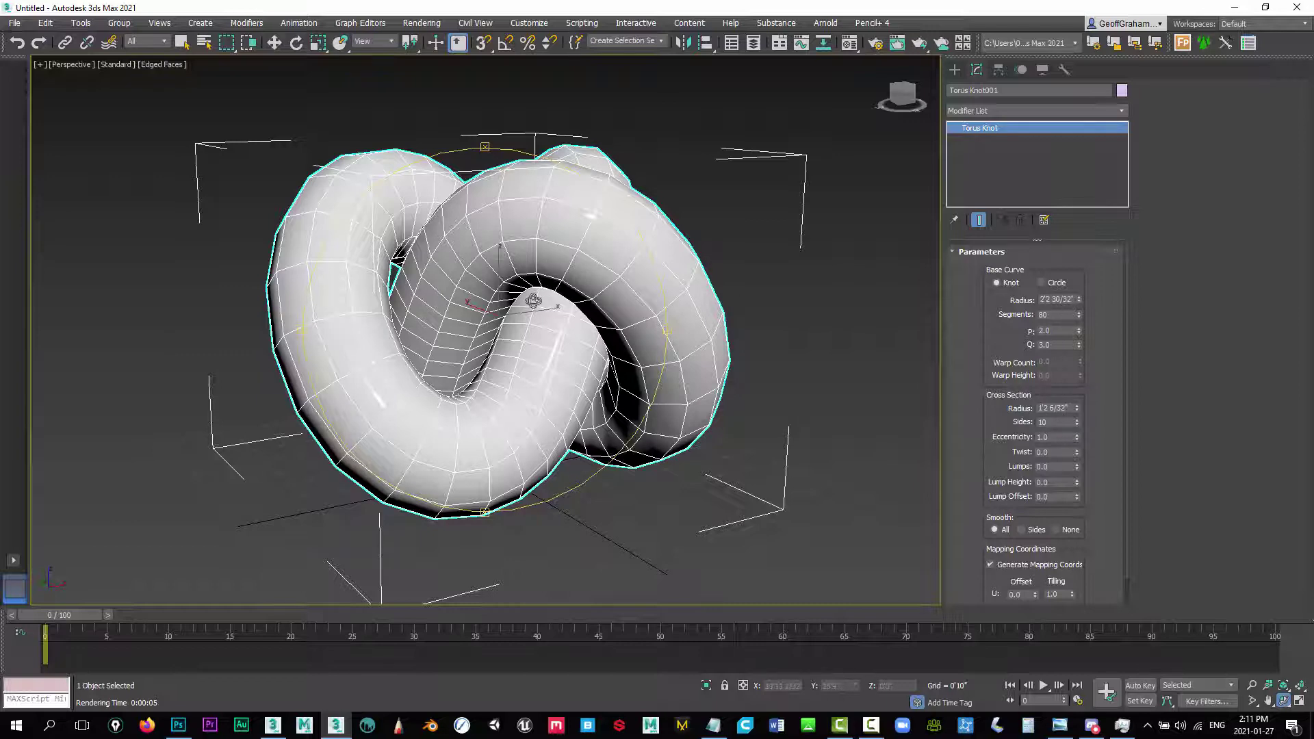
left_click_drag(515, 320, 506, 306)
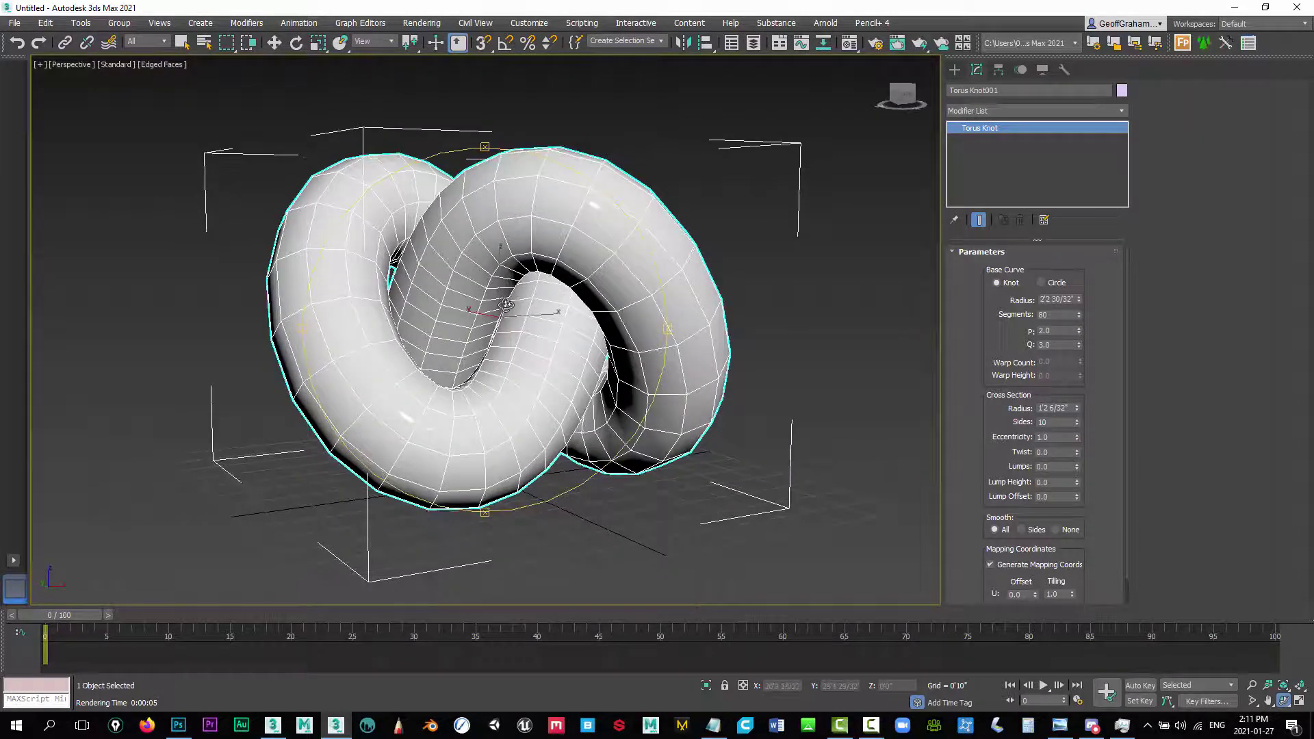
Make the second sample slot in the Material Editor an Arnold Standard Surface material and set its specular weight to 0
key("m")
left_click_drag(904, 112, 737, 91)
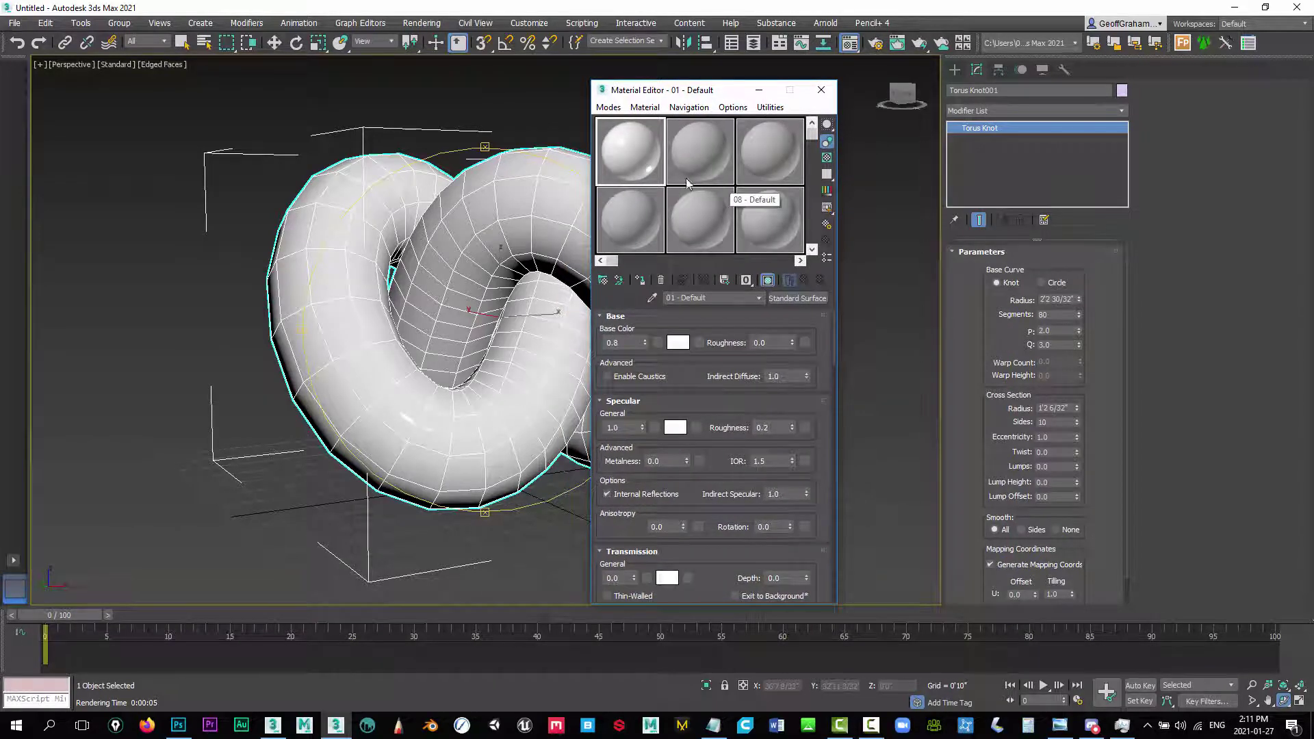
left_click(695, 159)
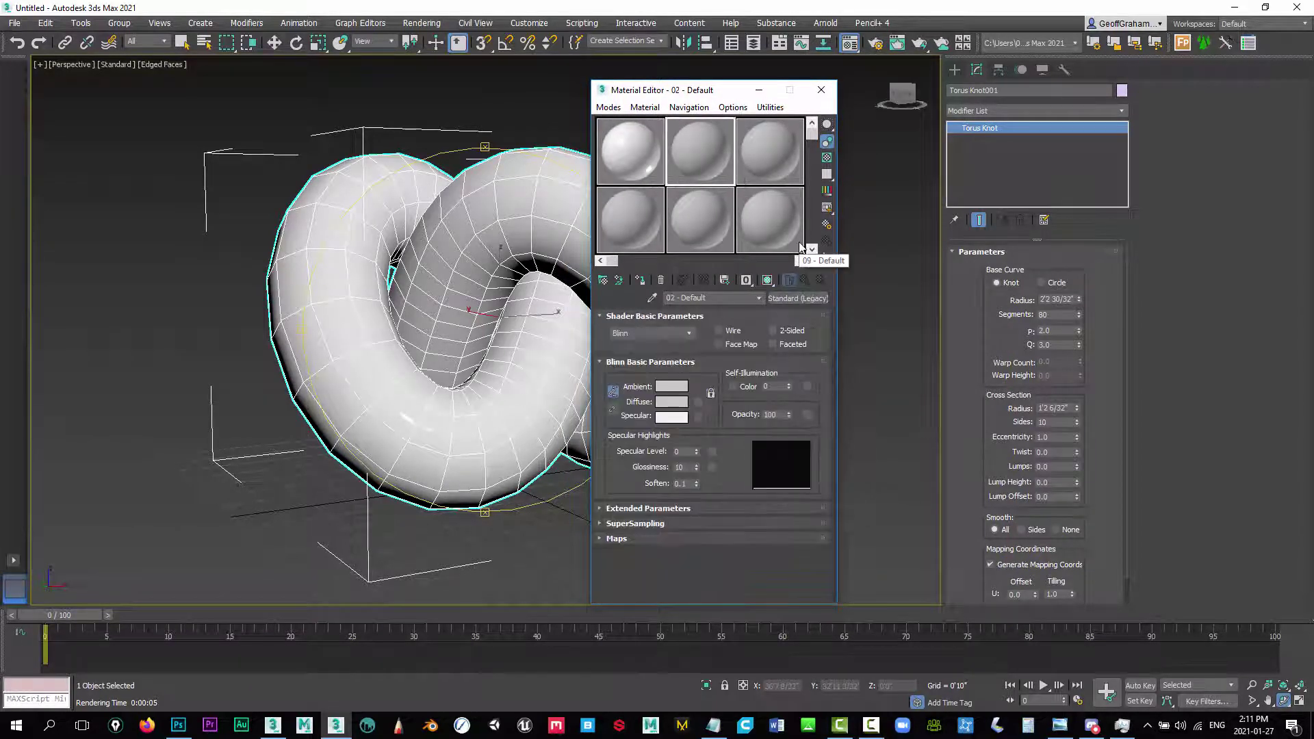
left_click(803, 301)
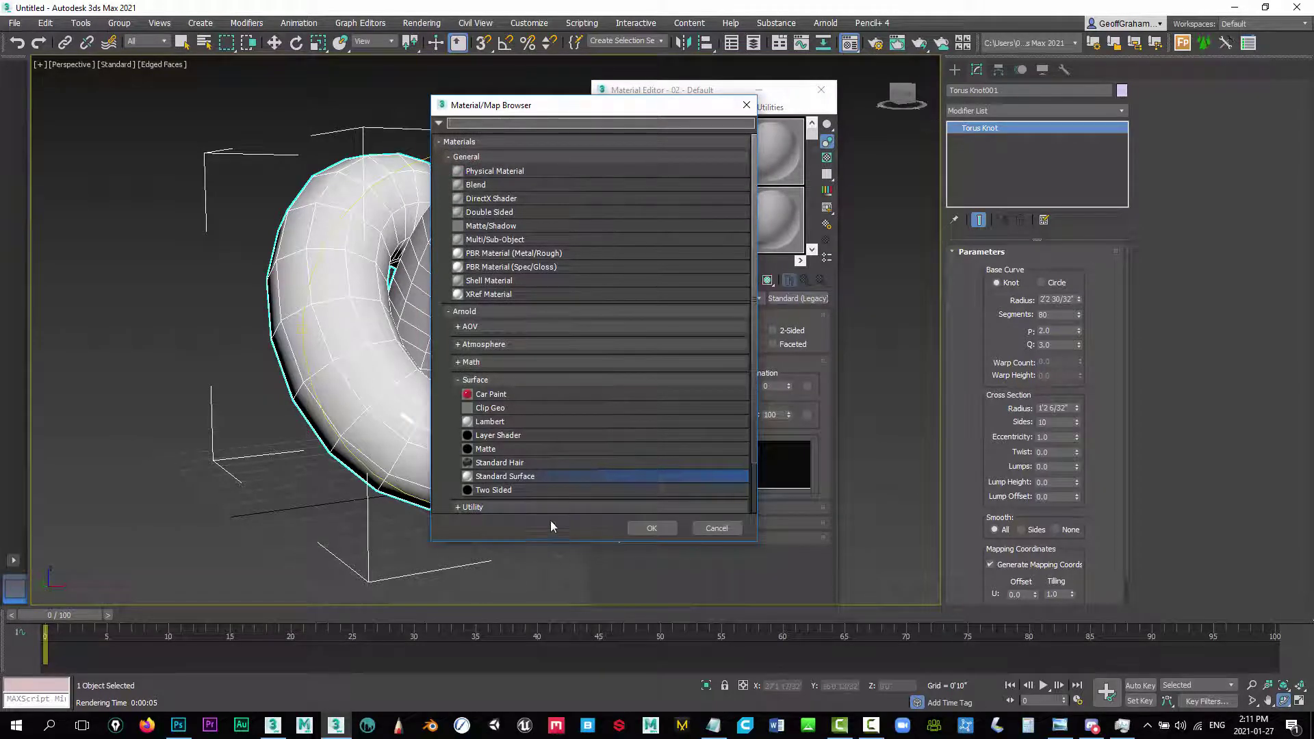
left_click(647, 528)
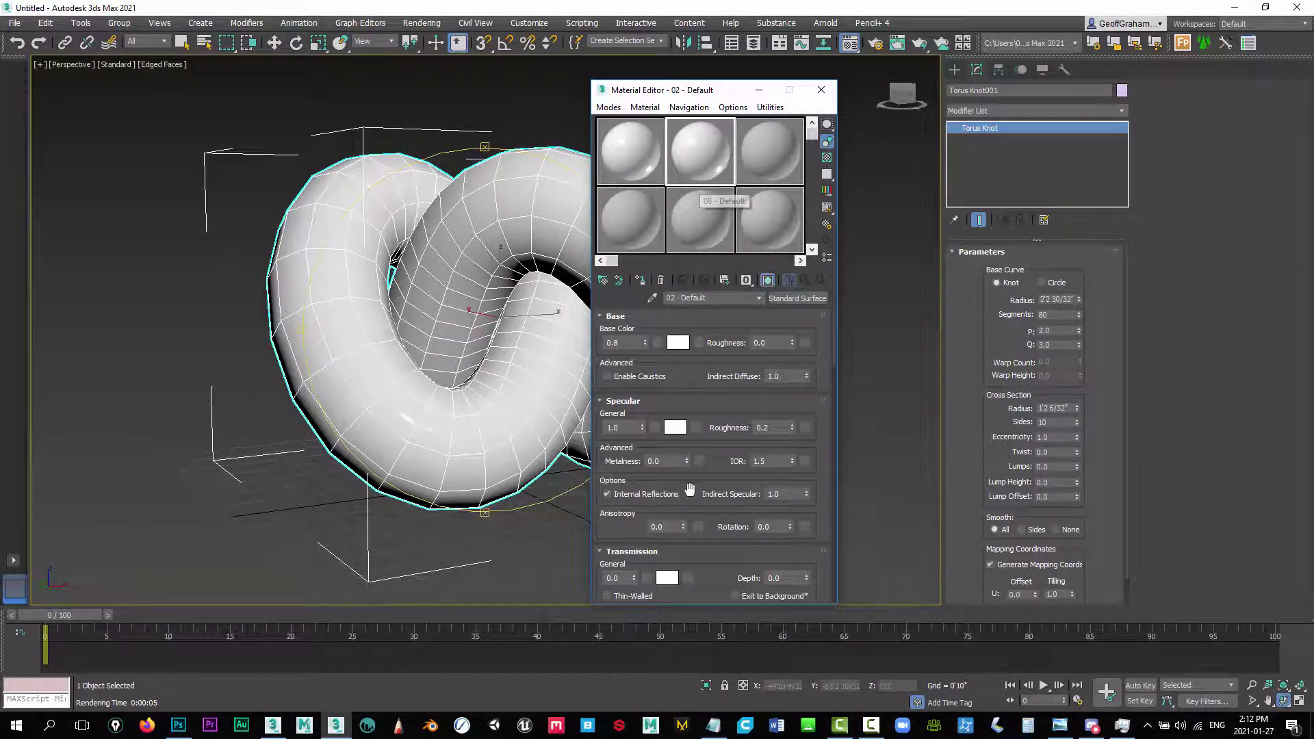
right_click(643, 431)
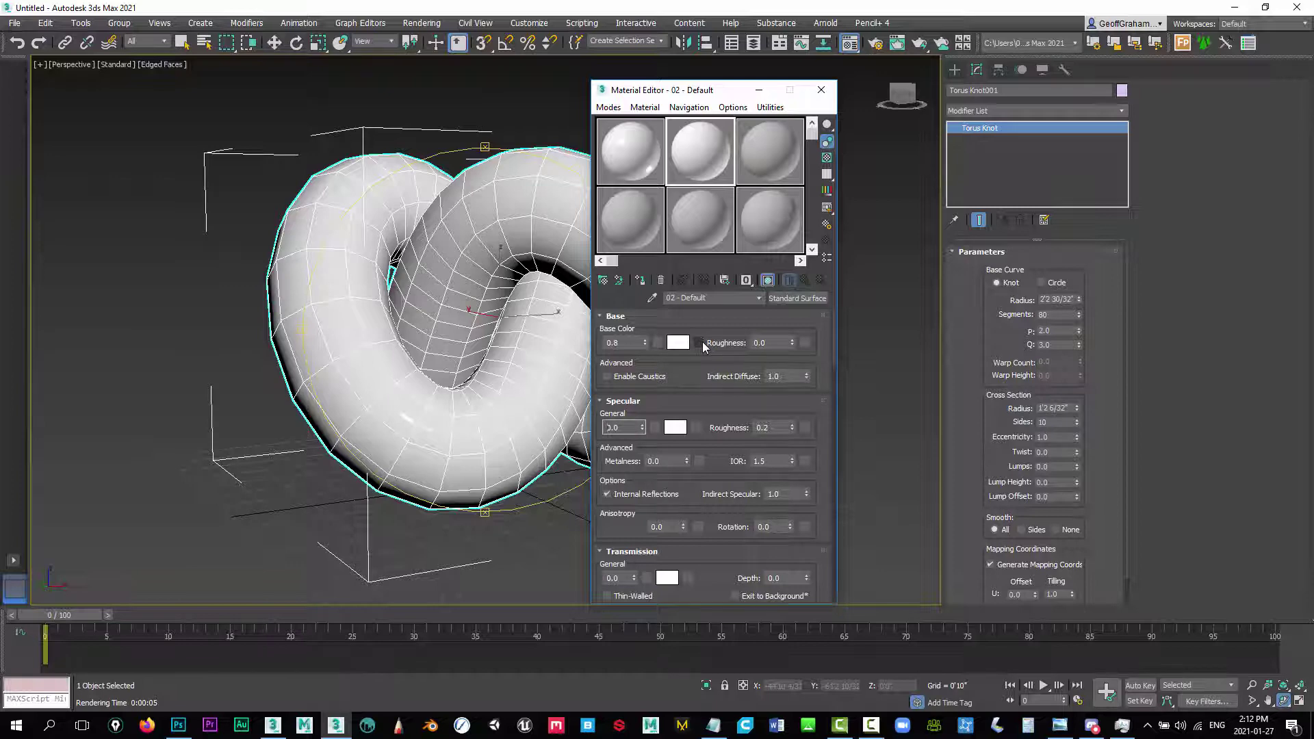
Assign the OSL WireFrame map to the material's base color and apply the material to the torus knot, replacing the same-named one
left_click(700, 343)
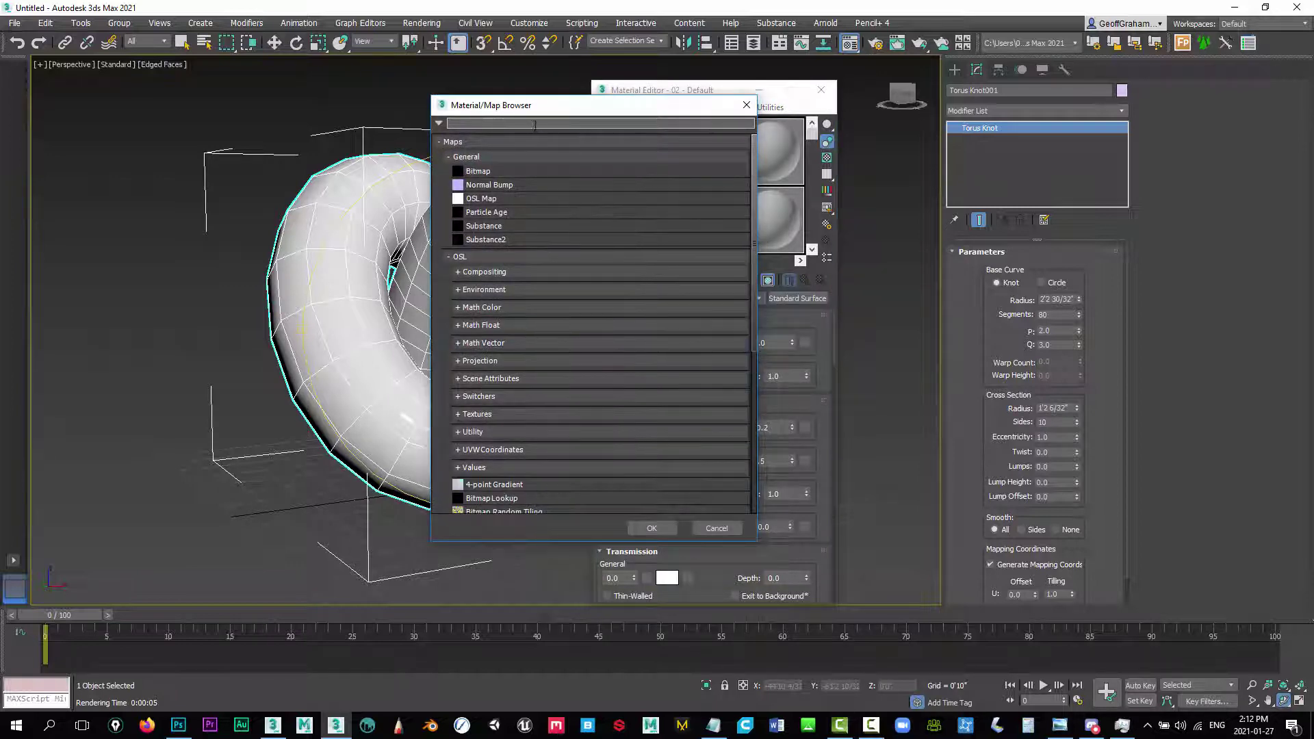
type("wire")
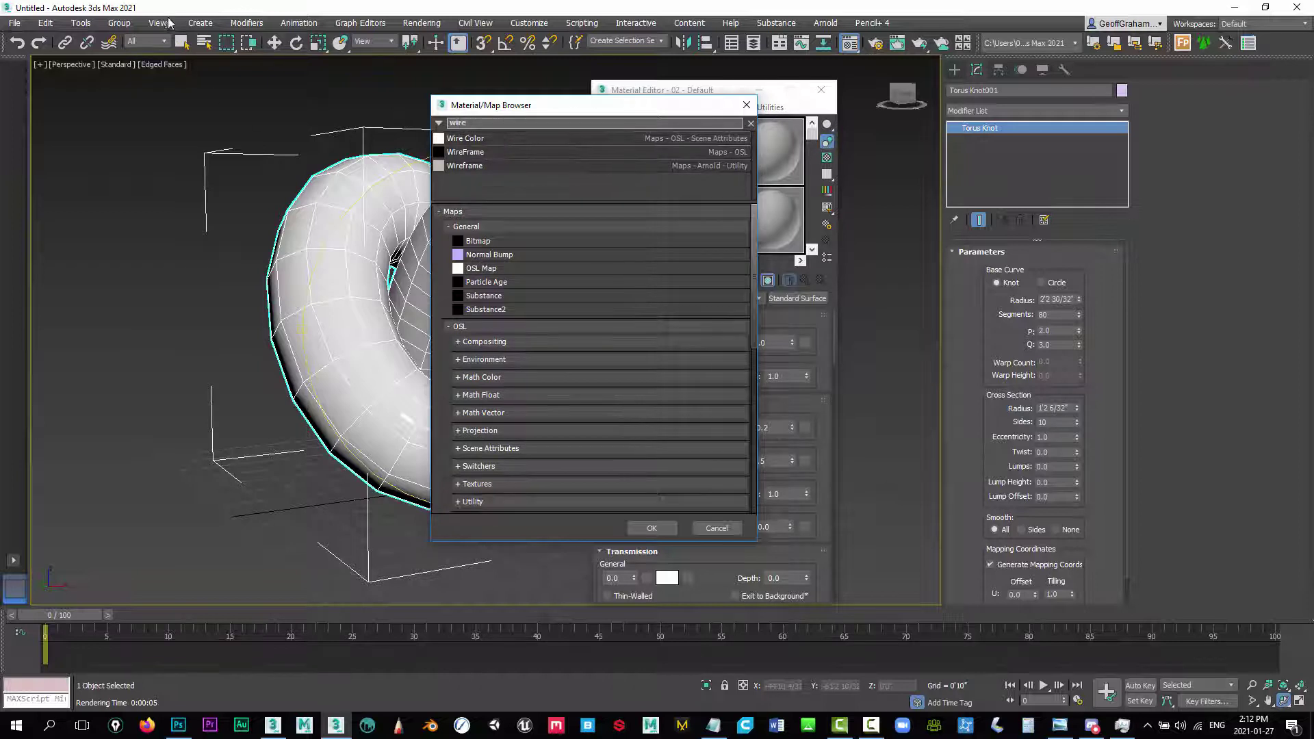
left_click(487, 153)
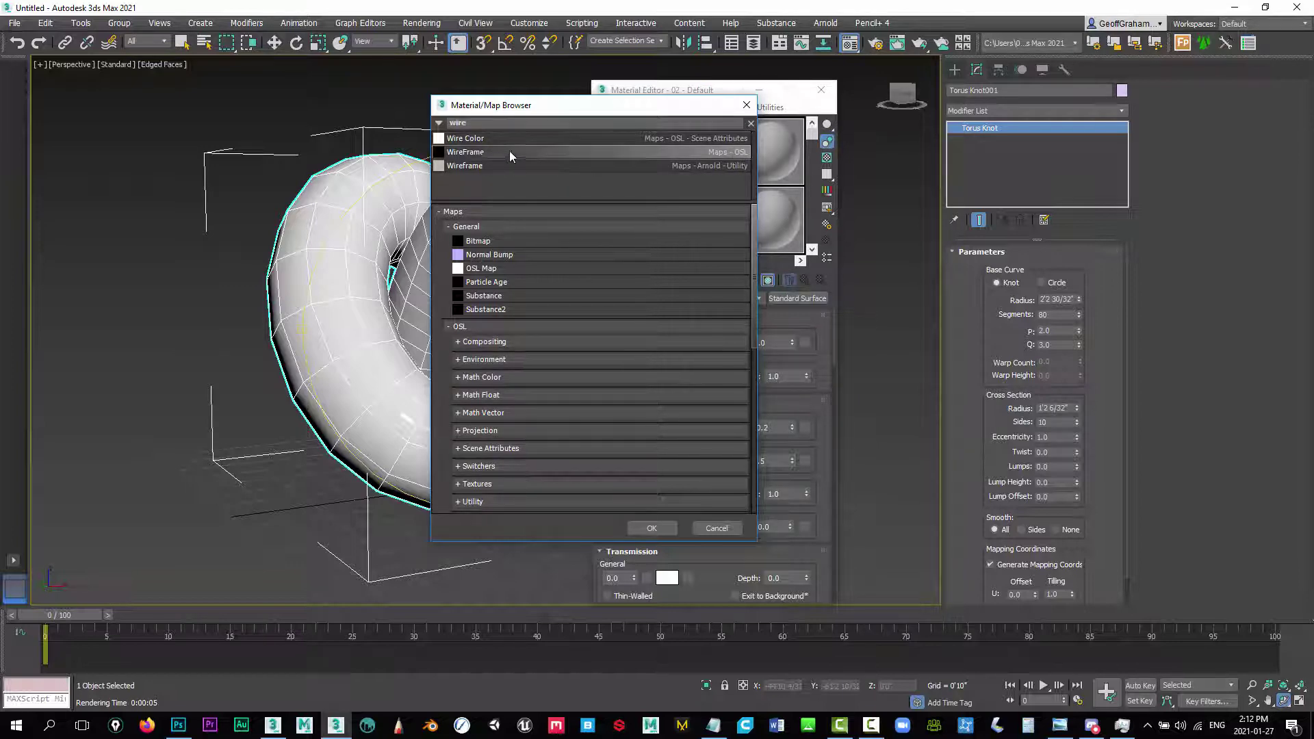
left_click(652, 528)
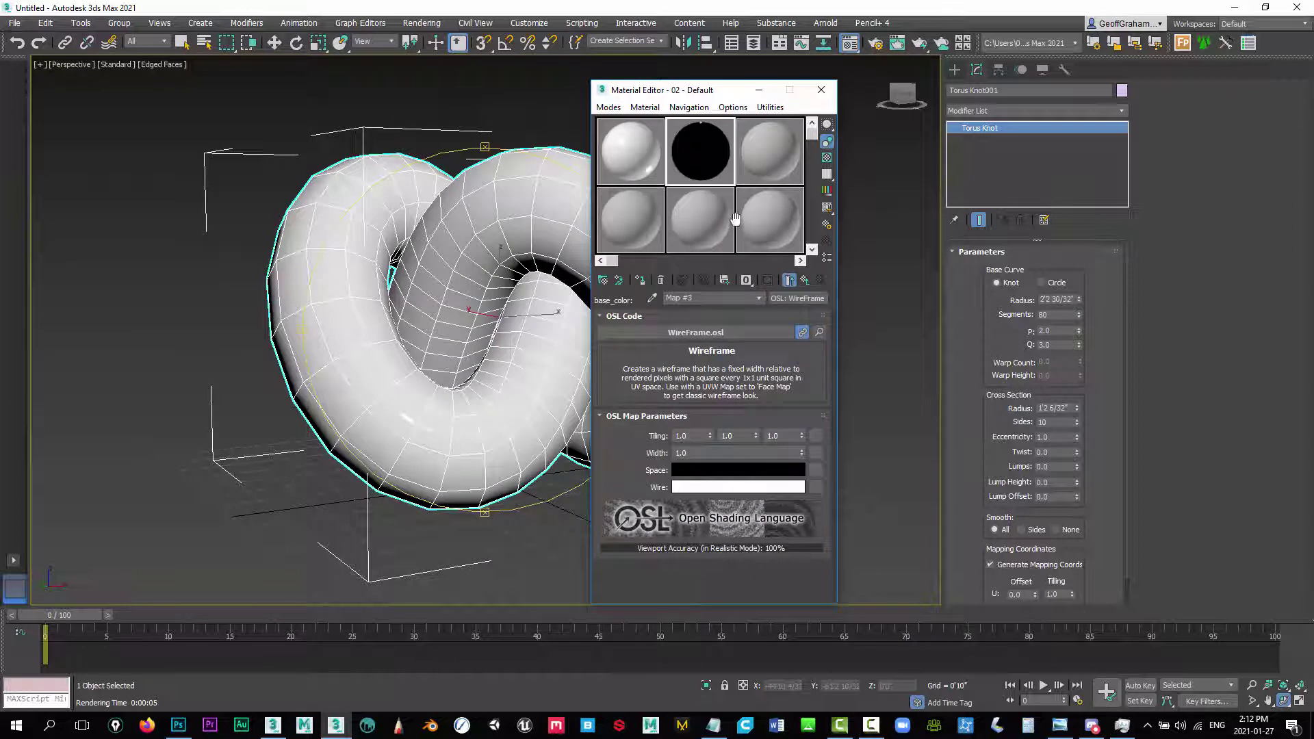
left_click_drag(698, 130, 357, 318)
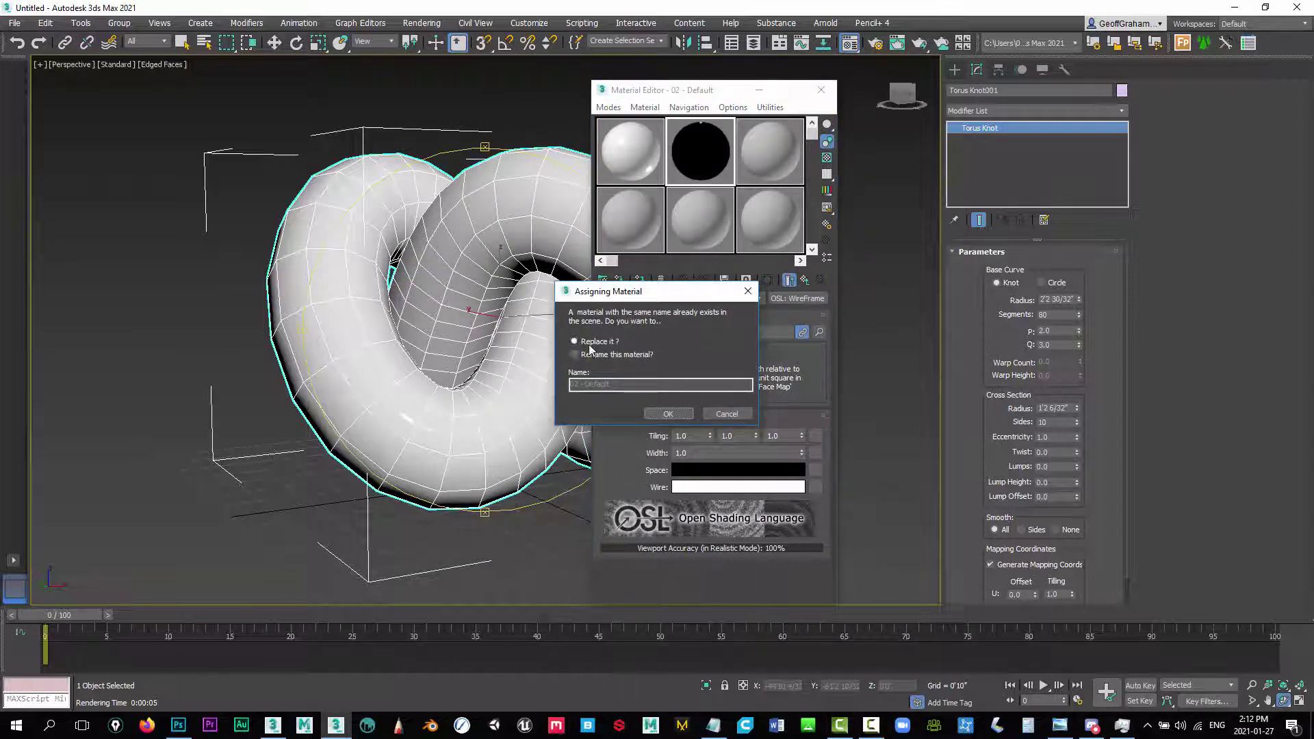
left_click(668, 414)
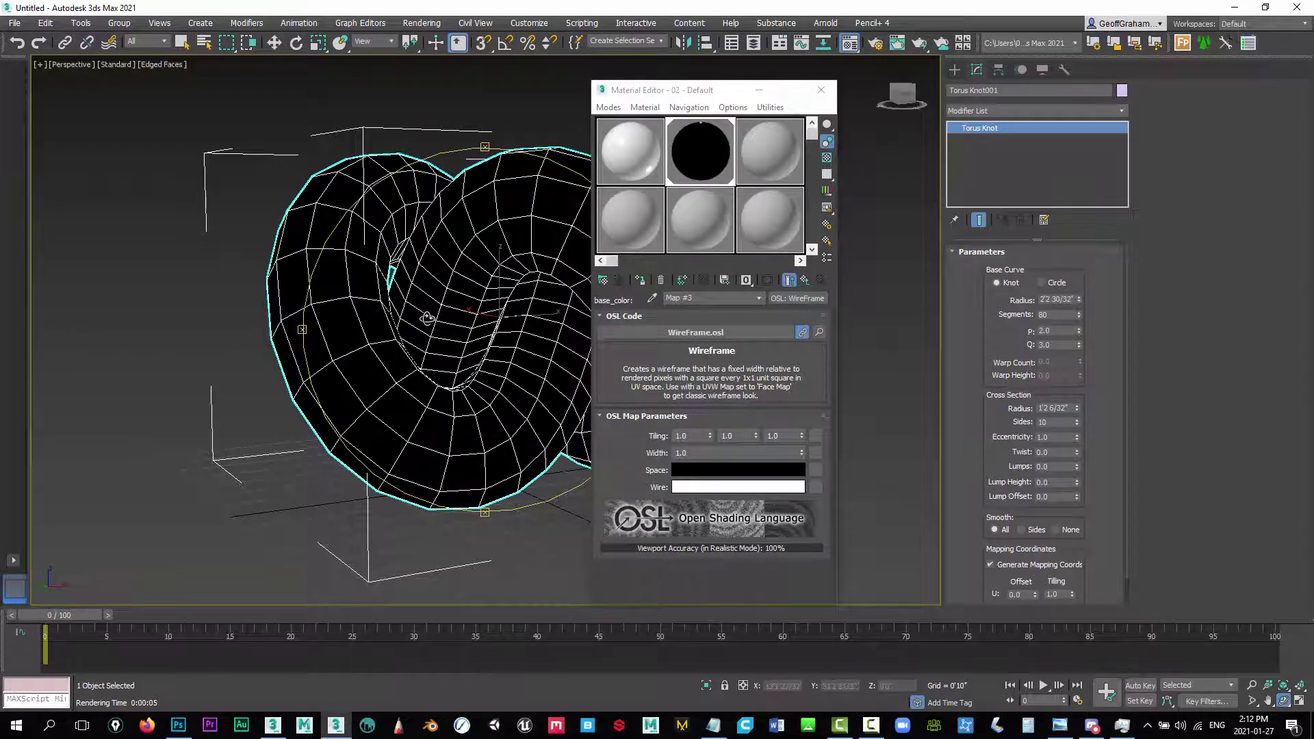
Render the perspective view to check the wireframe map with the torus knot's default mapping, and close the render window
key("shift+q")
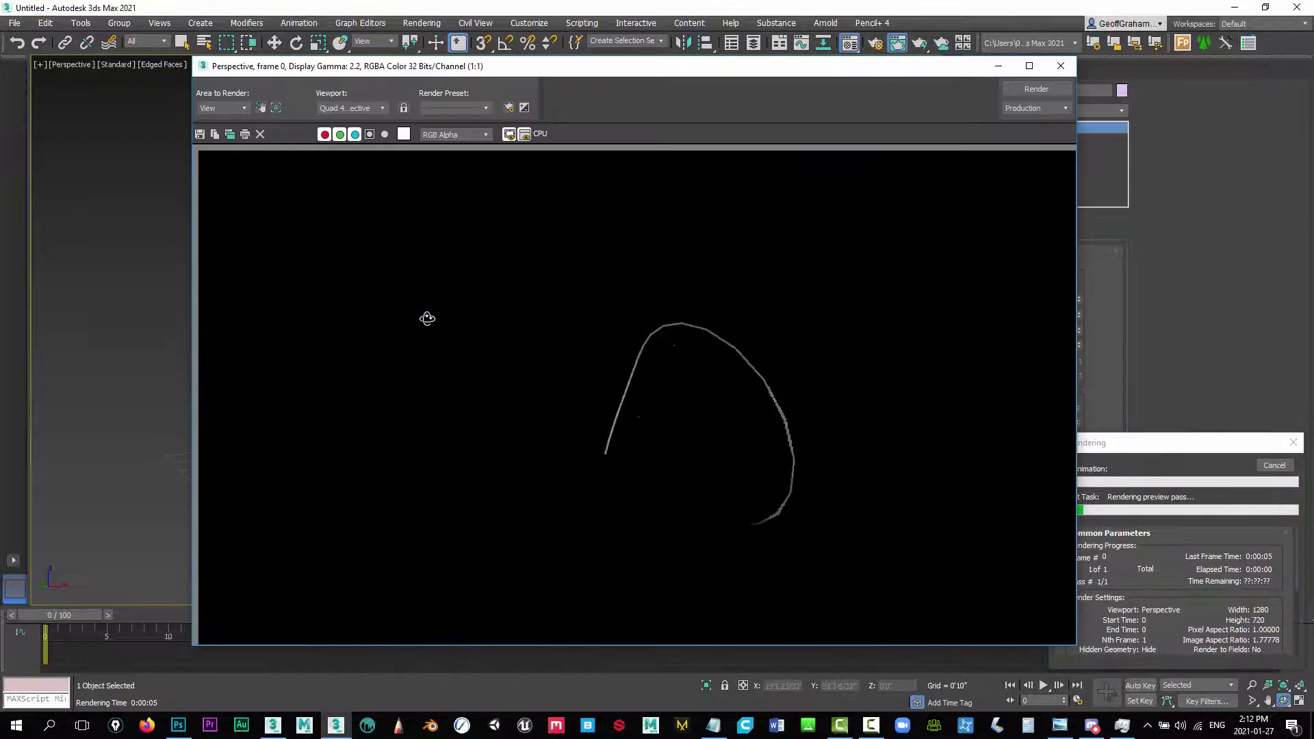
left_click_drag(698, 66, 699, 75)
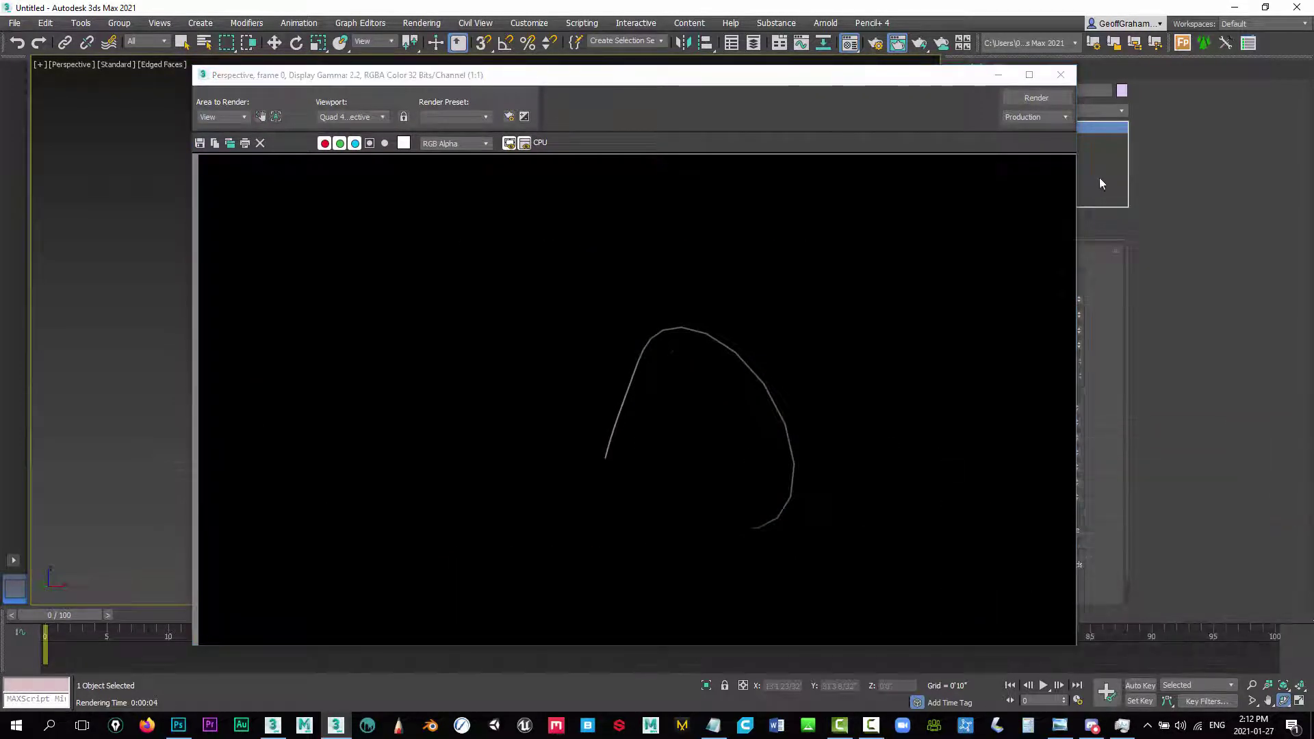
left_click(1069, 80)
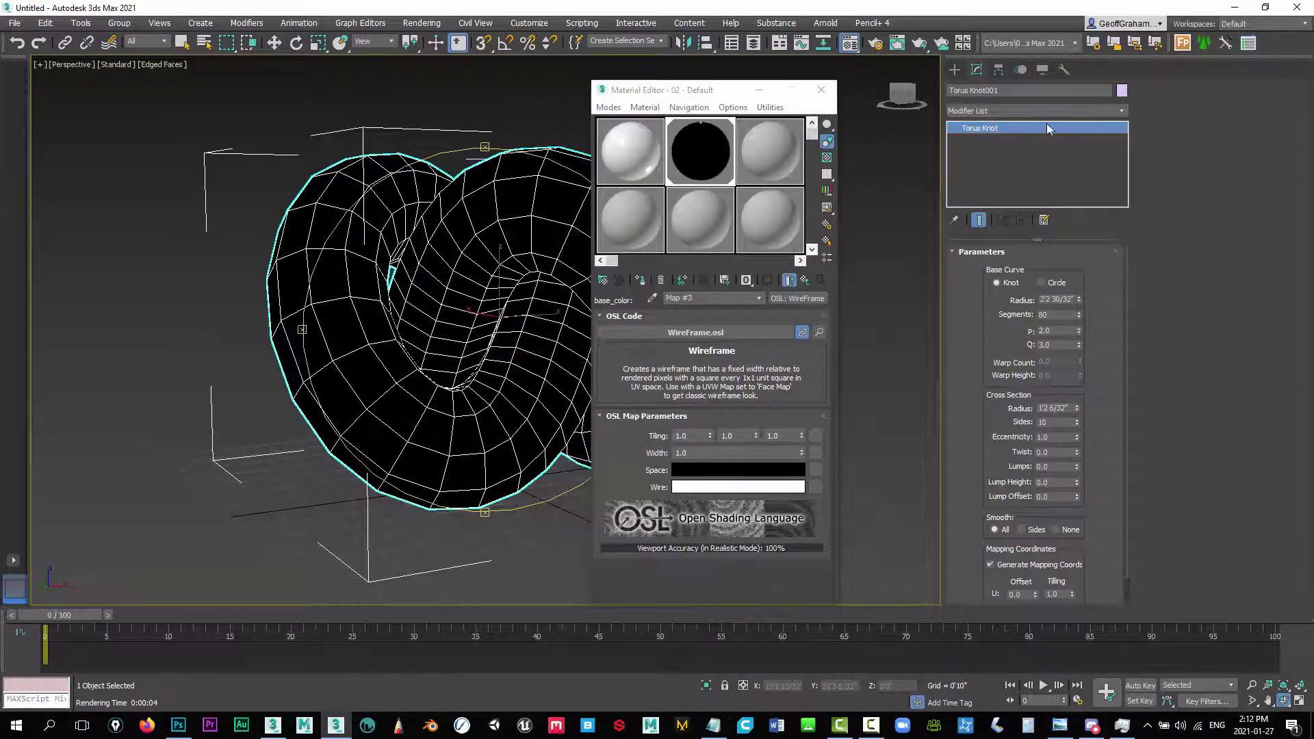
Add a UVW Map modifier with Face mapping to the torus knot and test-render the perspective view
left_click(1118, 110)
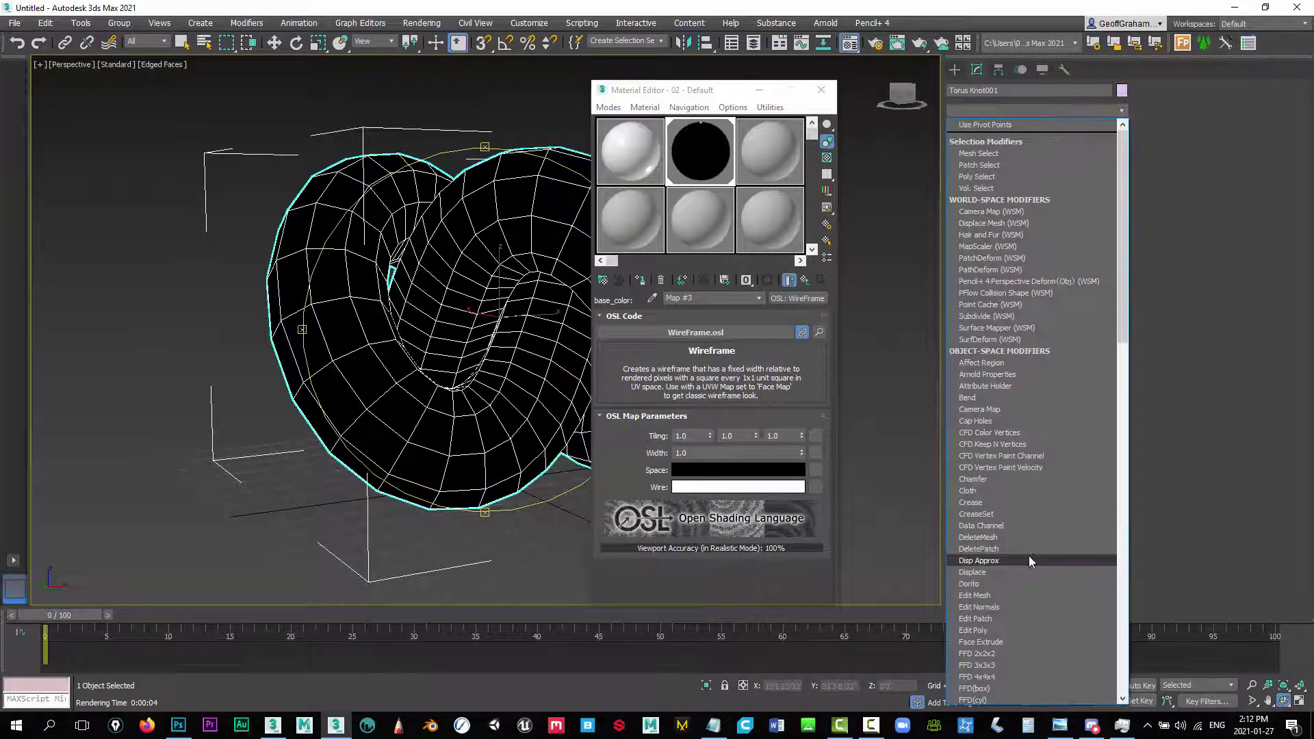
key("u")
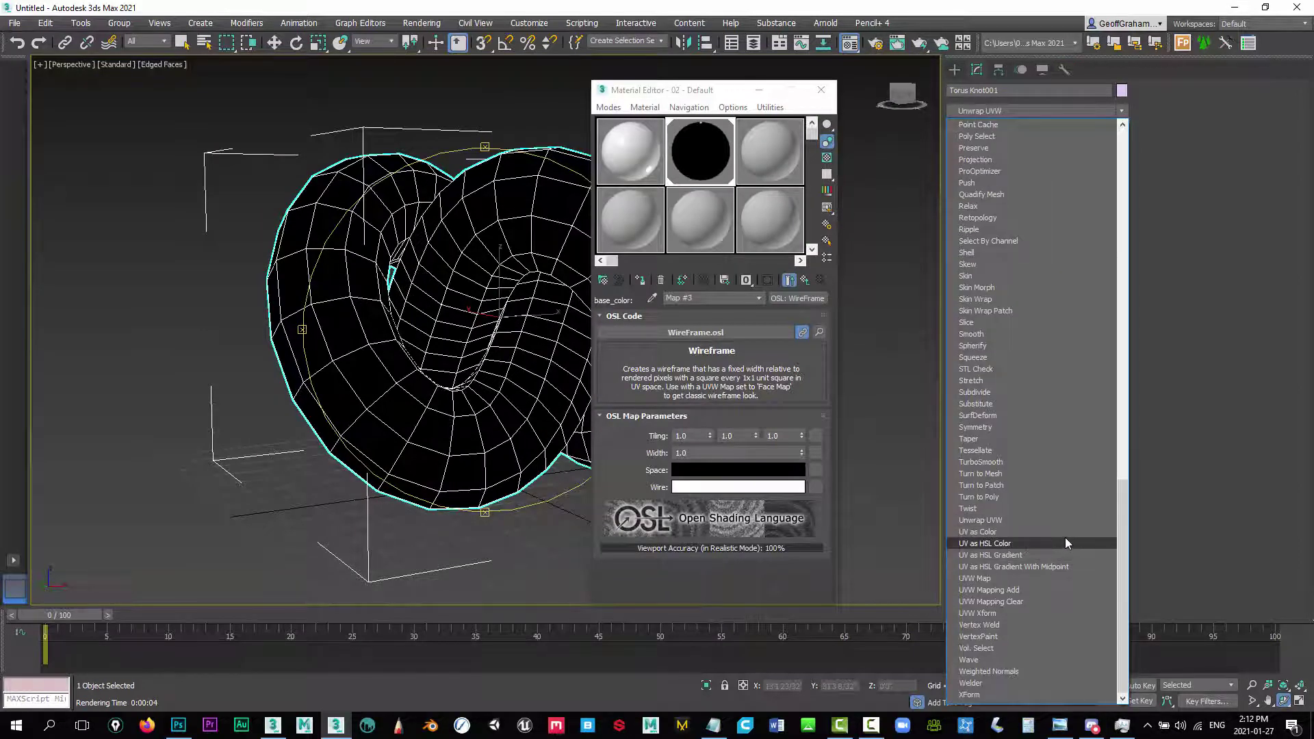
left_click(994, 578)
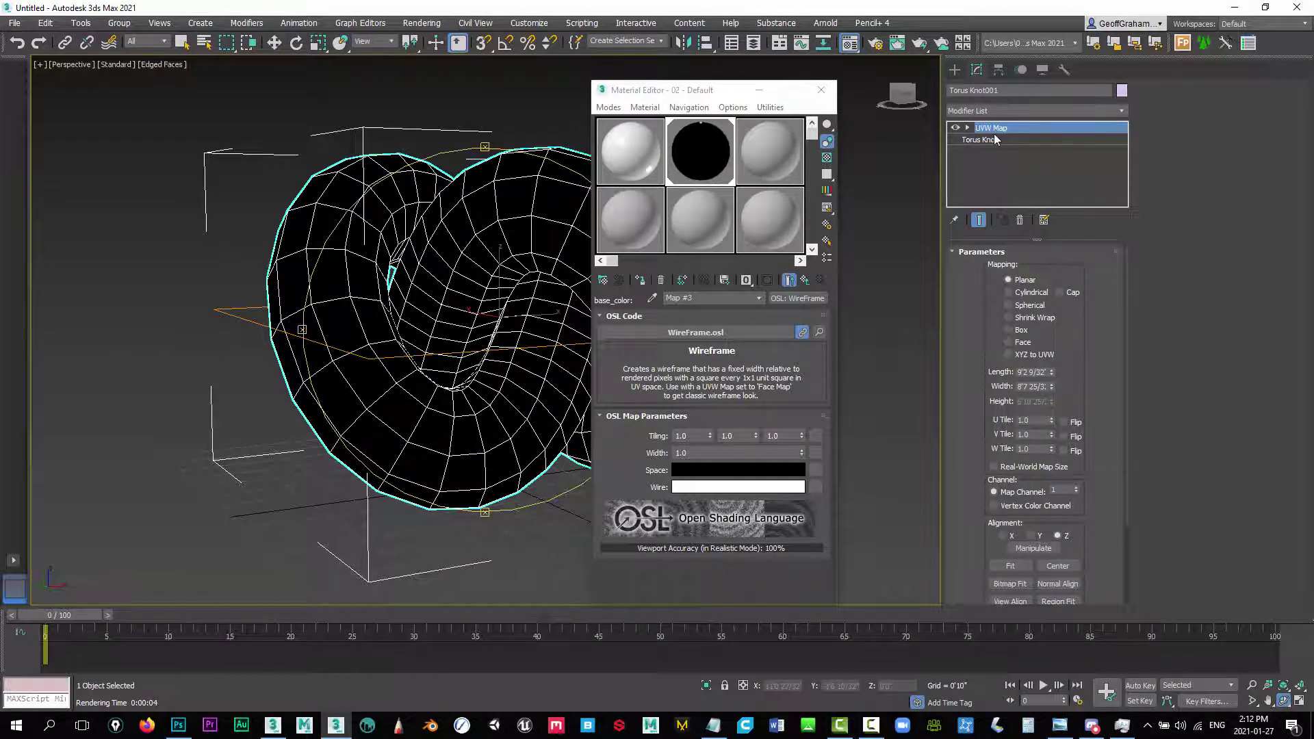
left_click(1009, 342)
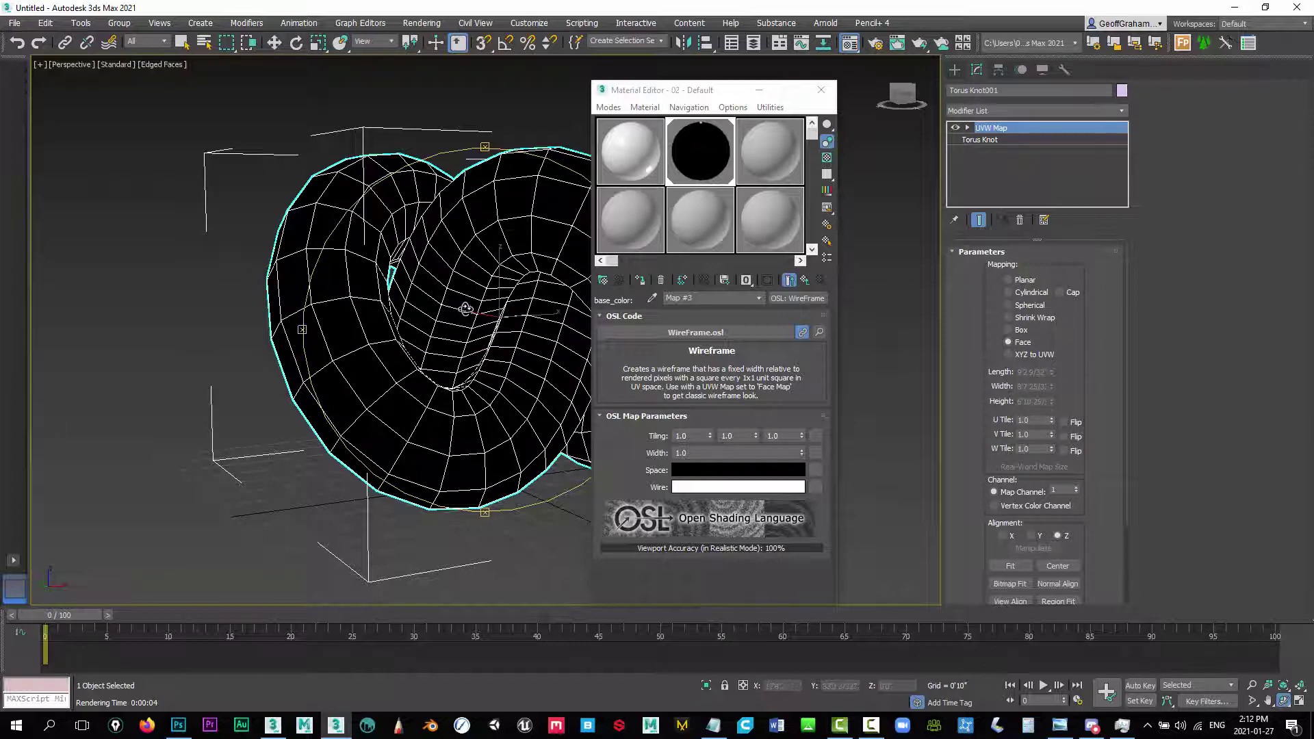
key("shift+q")
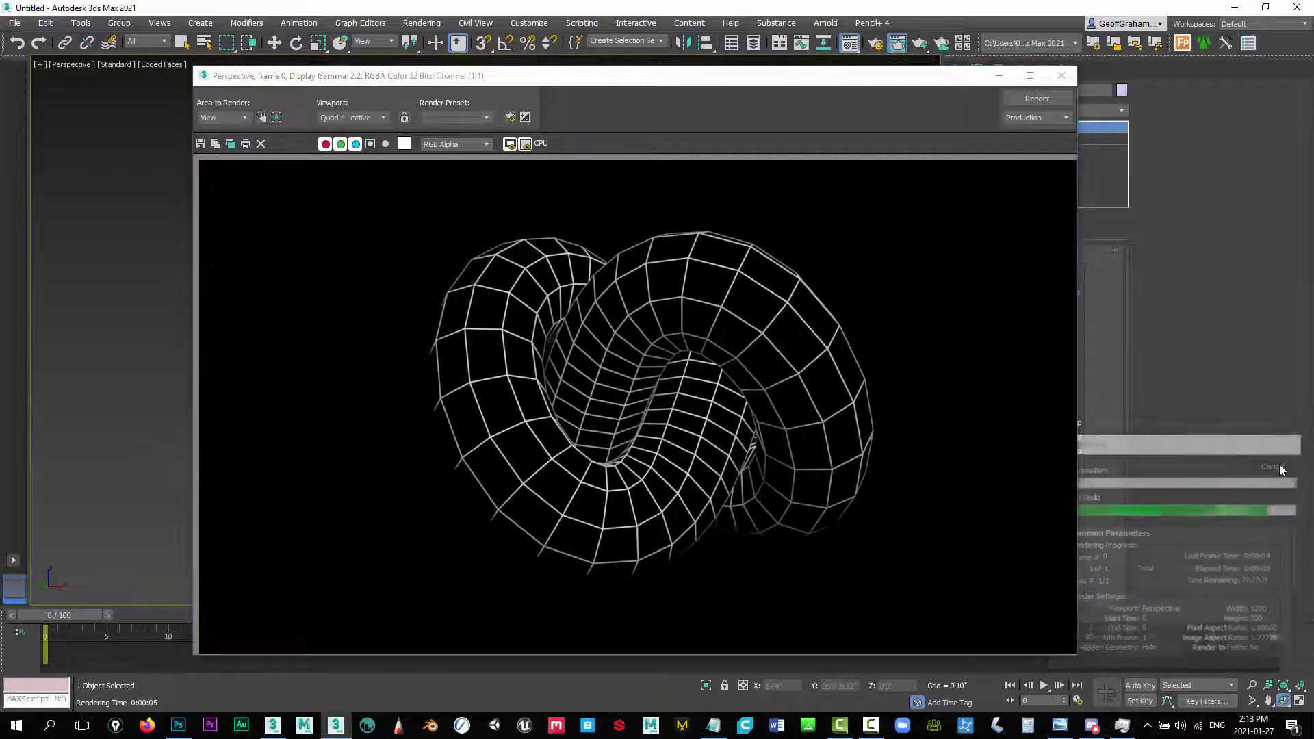
left_click(1060, 75)
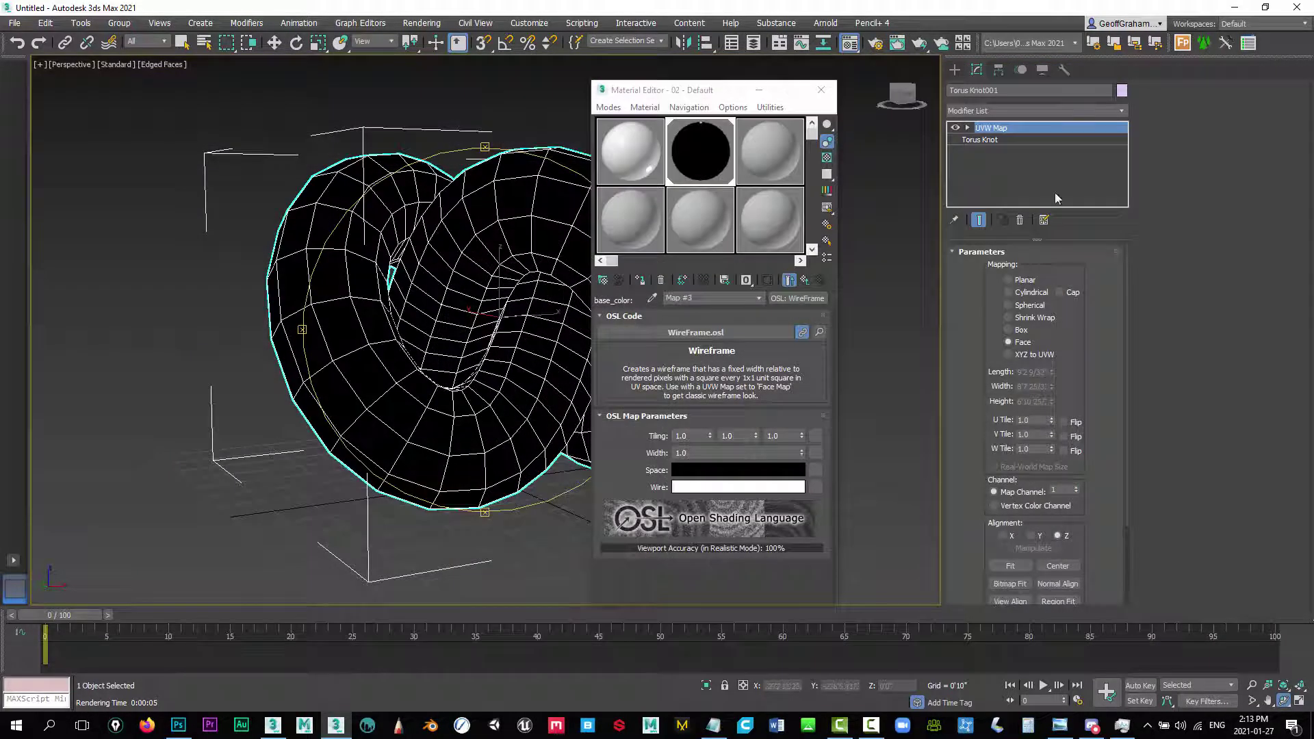
Add a TurboSmooth modifier with 2 iterations above the UVW Map and test-render the smoothed torus knot
left_click(1122, 110)
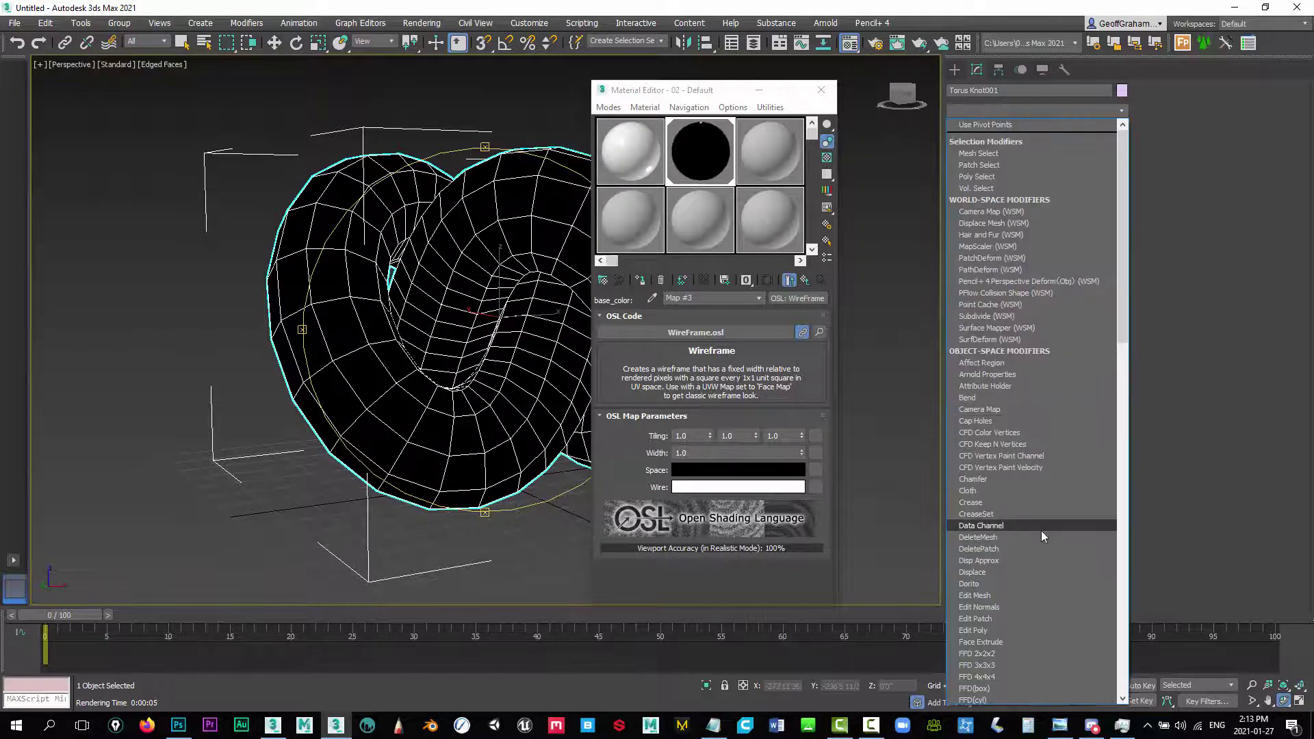
key("t")
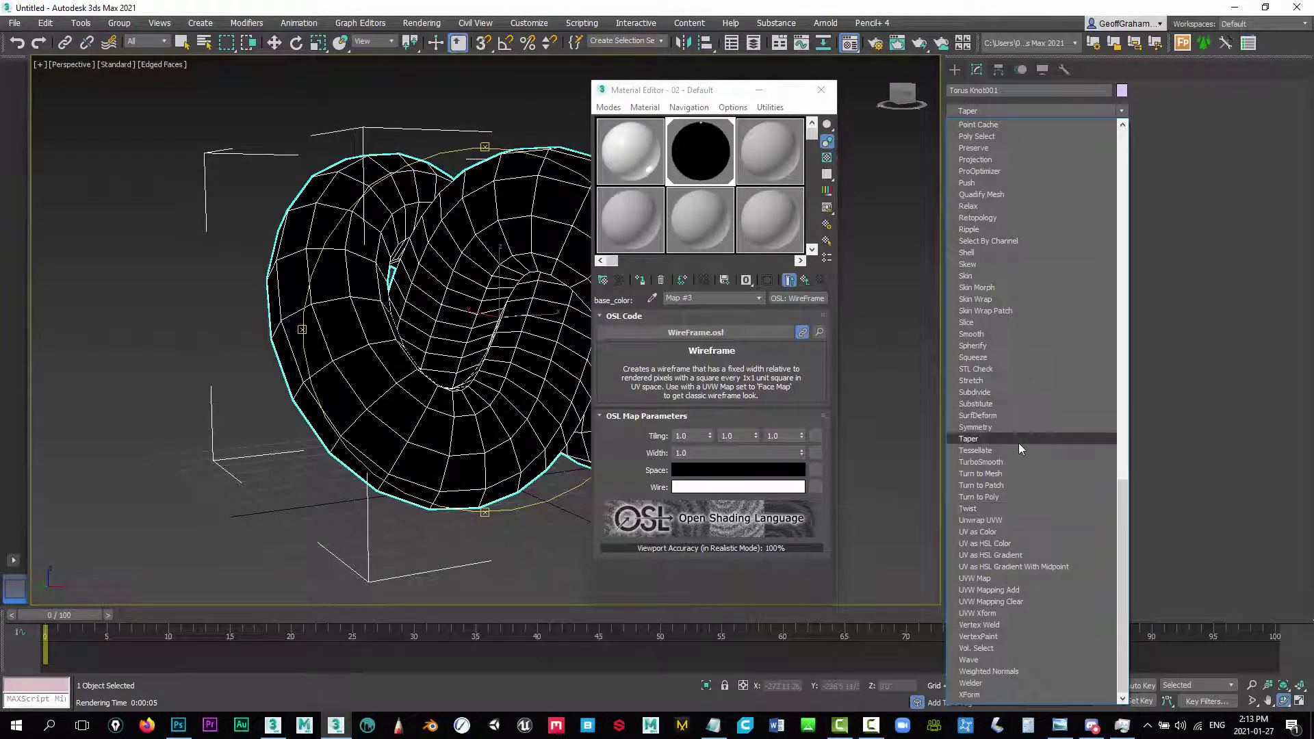
left_click(1005, 462)
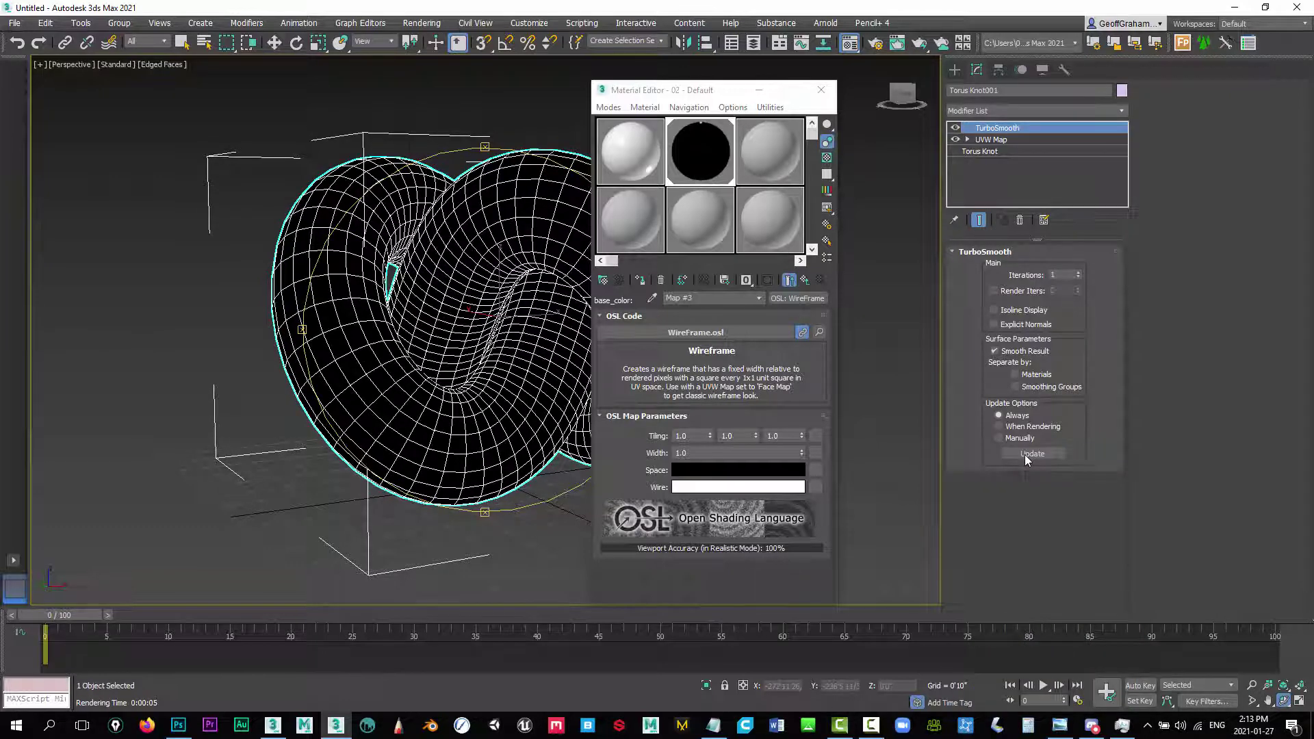
left_click(1078, 272)
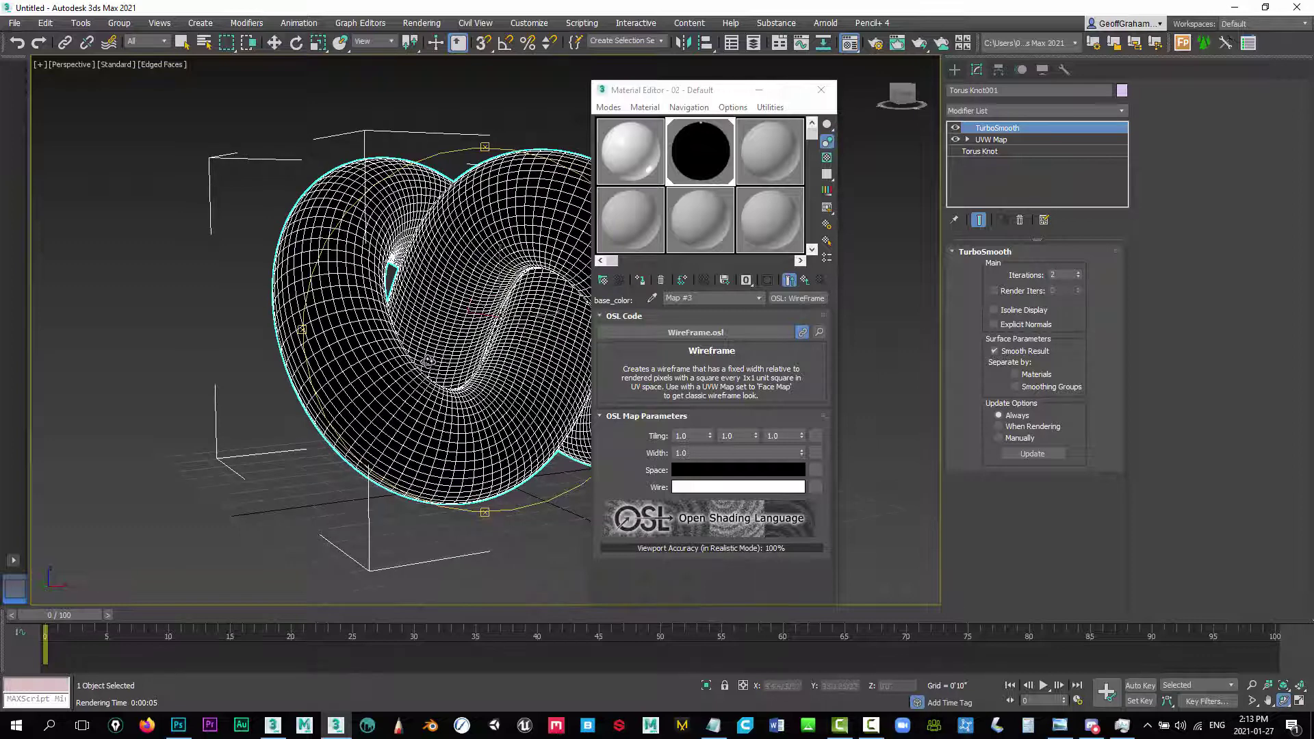
key("shift+q")
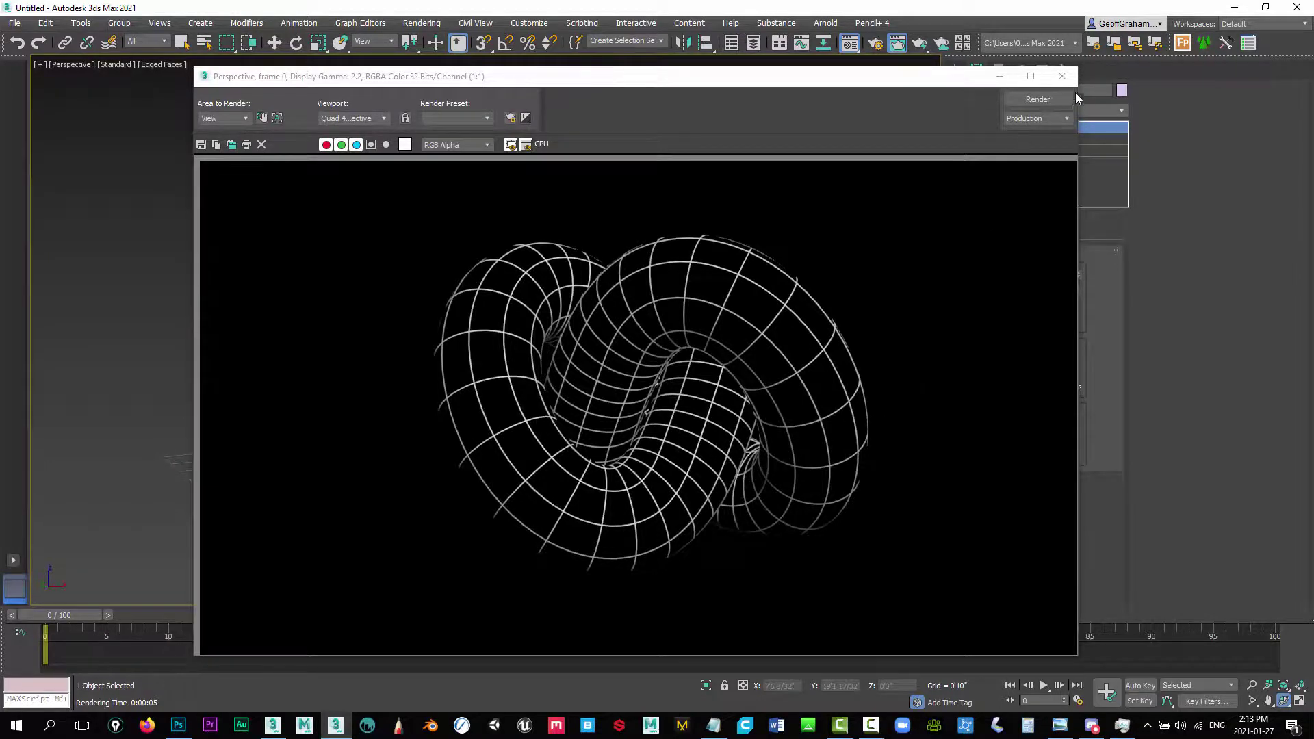
left_click(1061, 76)
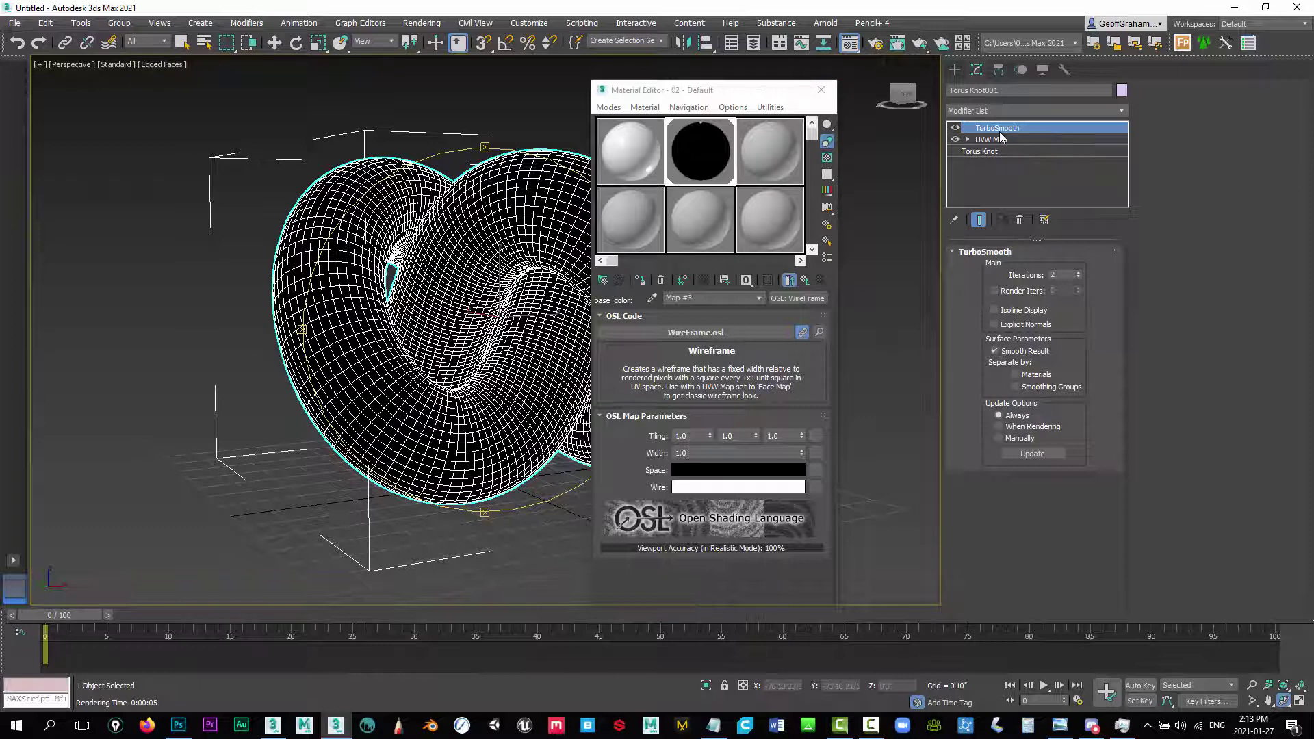
Move the UVW Map modifier above TurboSmooth in the stack and test-render the perspective view
left_click_drag(997, 140, 997, 128)
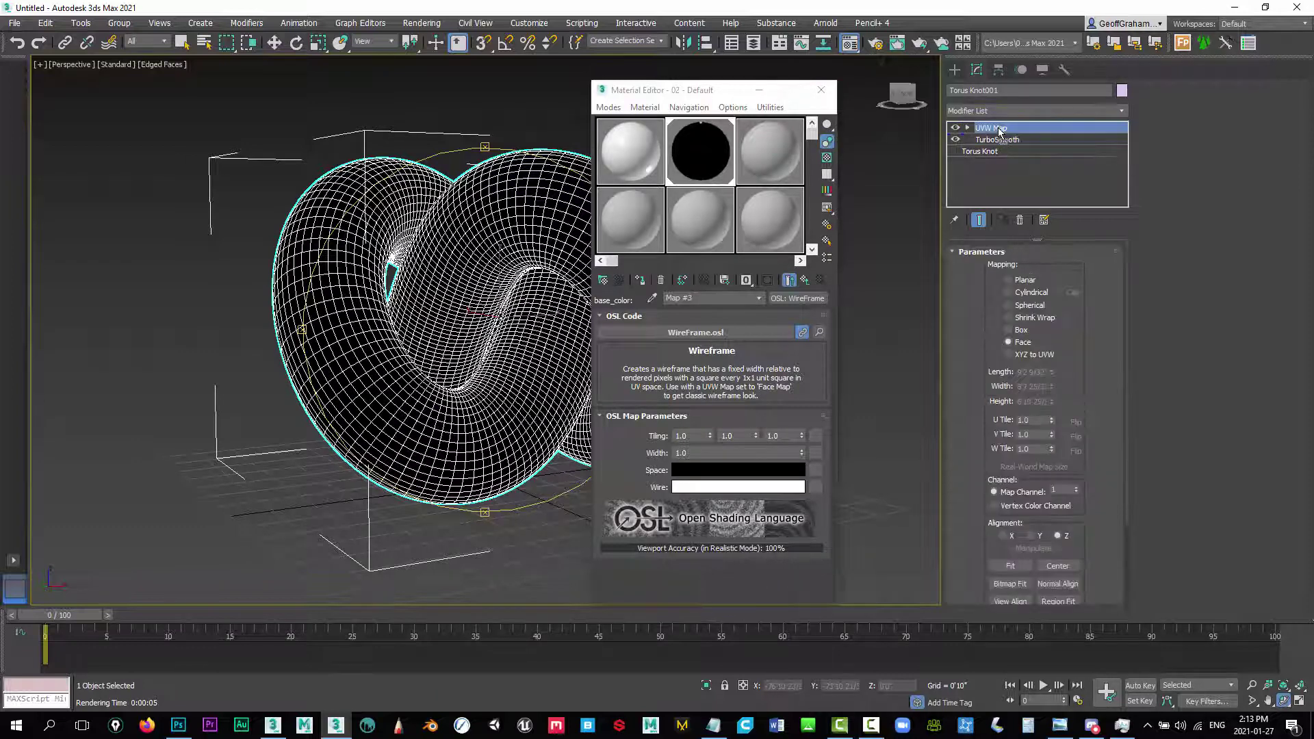
middle_click_drag(431, 306, 388, 310, "alt")
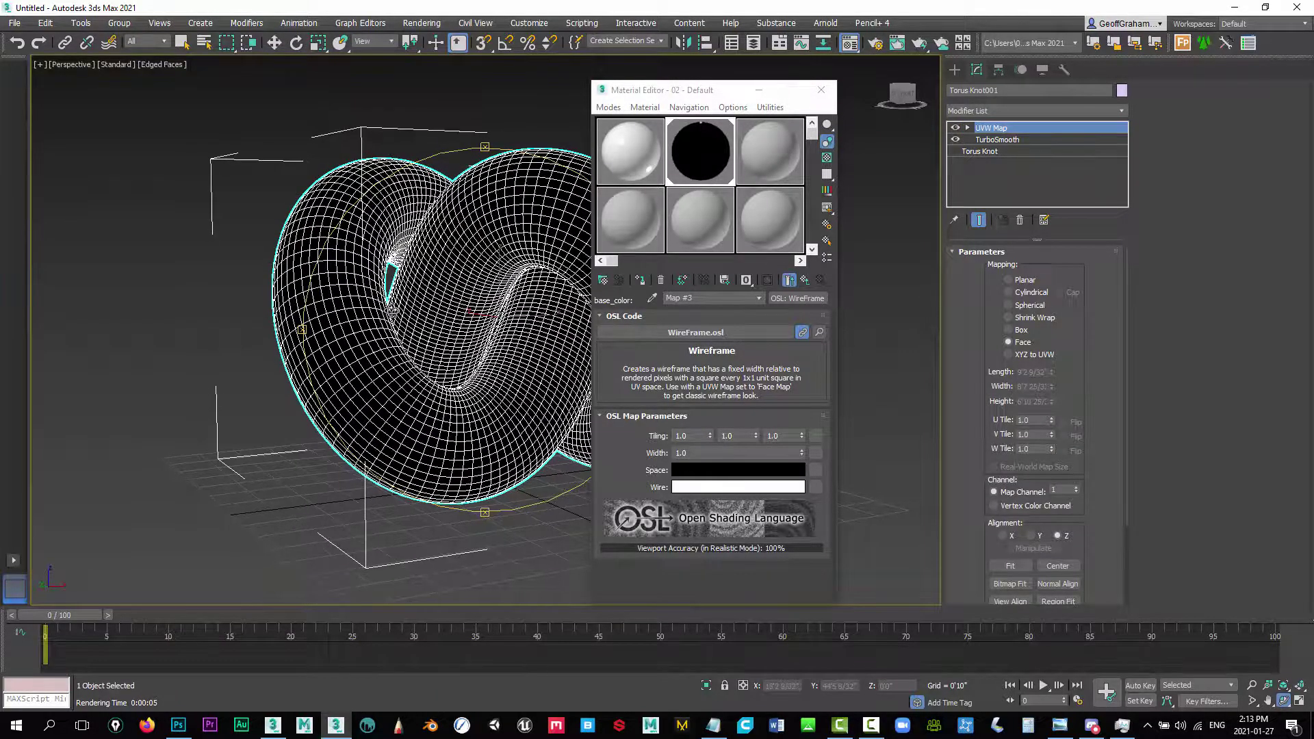
key("shift+q")
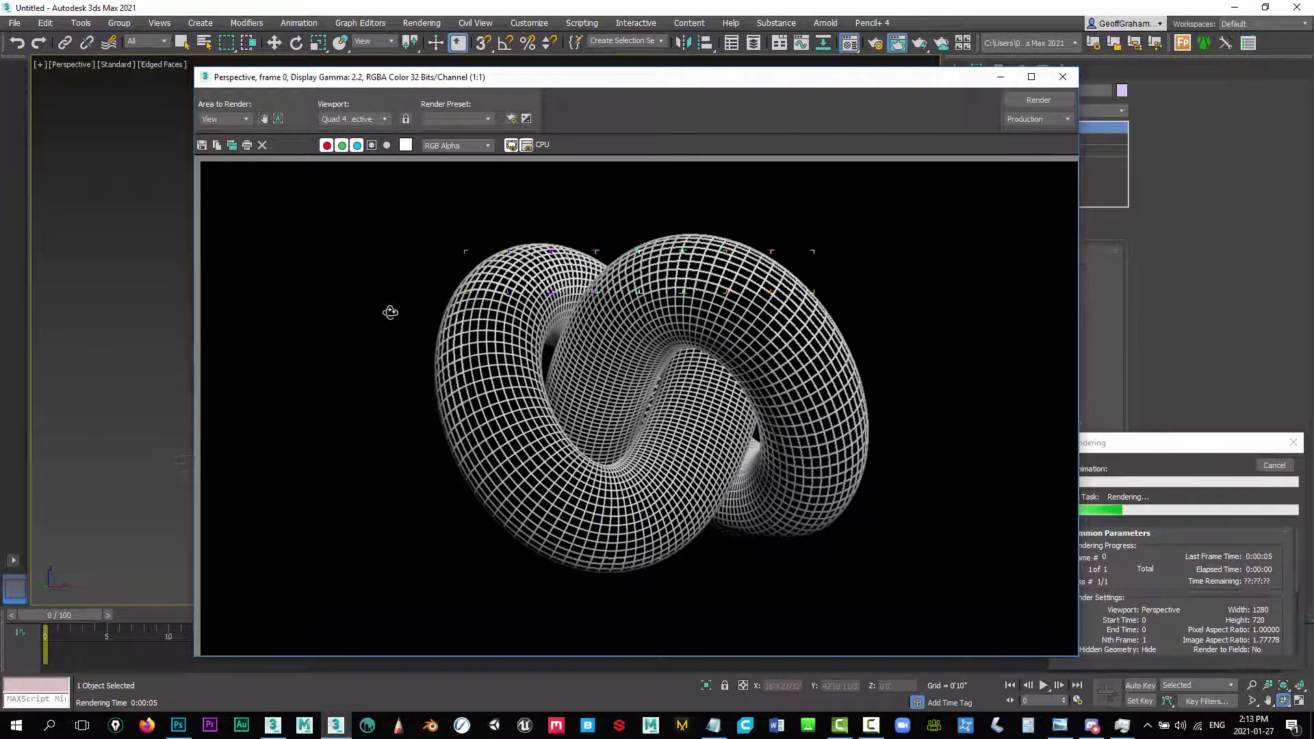
left_click(1219, 431)
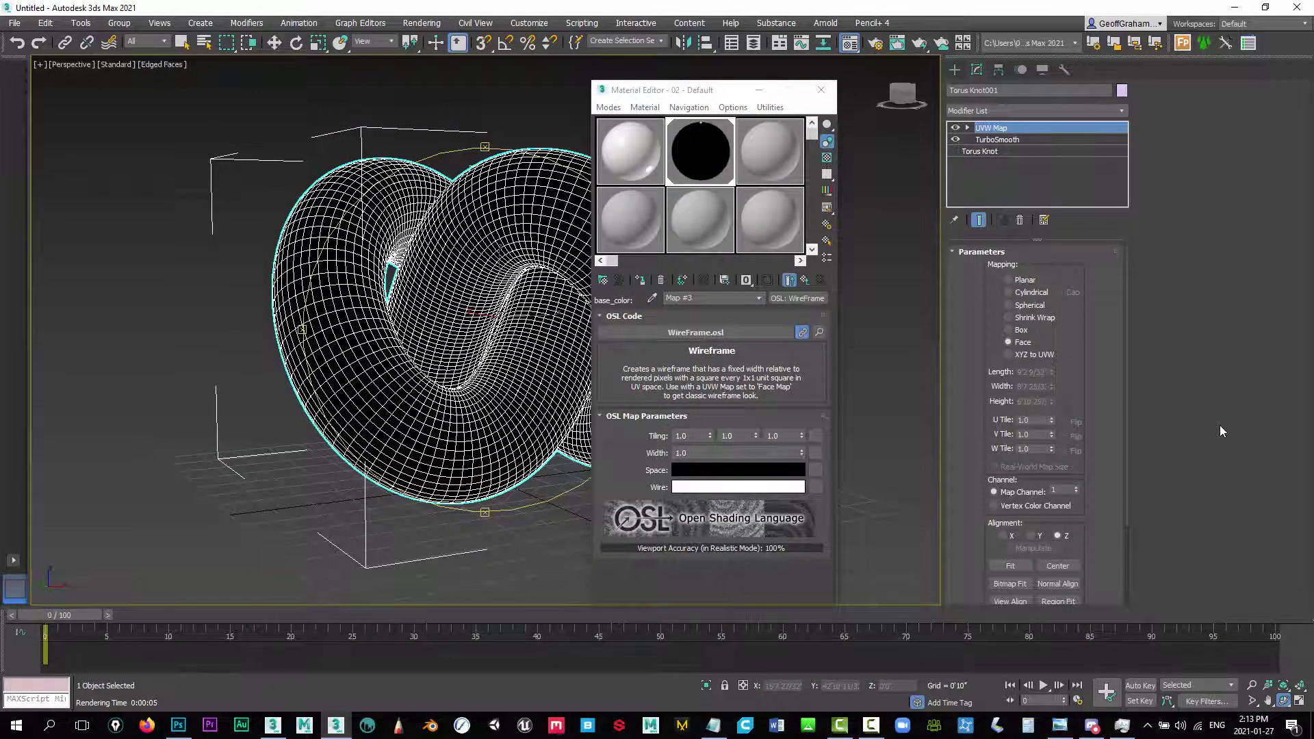
Turn on Isoline Display for the TurboSmooth modifier and test-render the perspective view
key("Down")
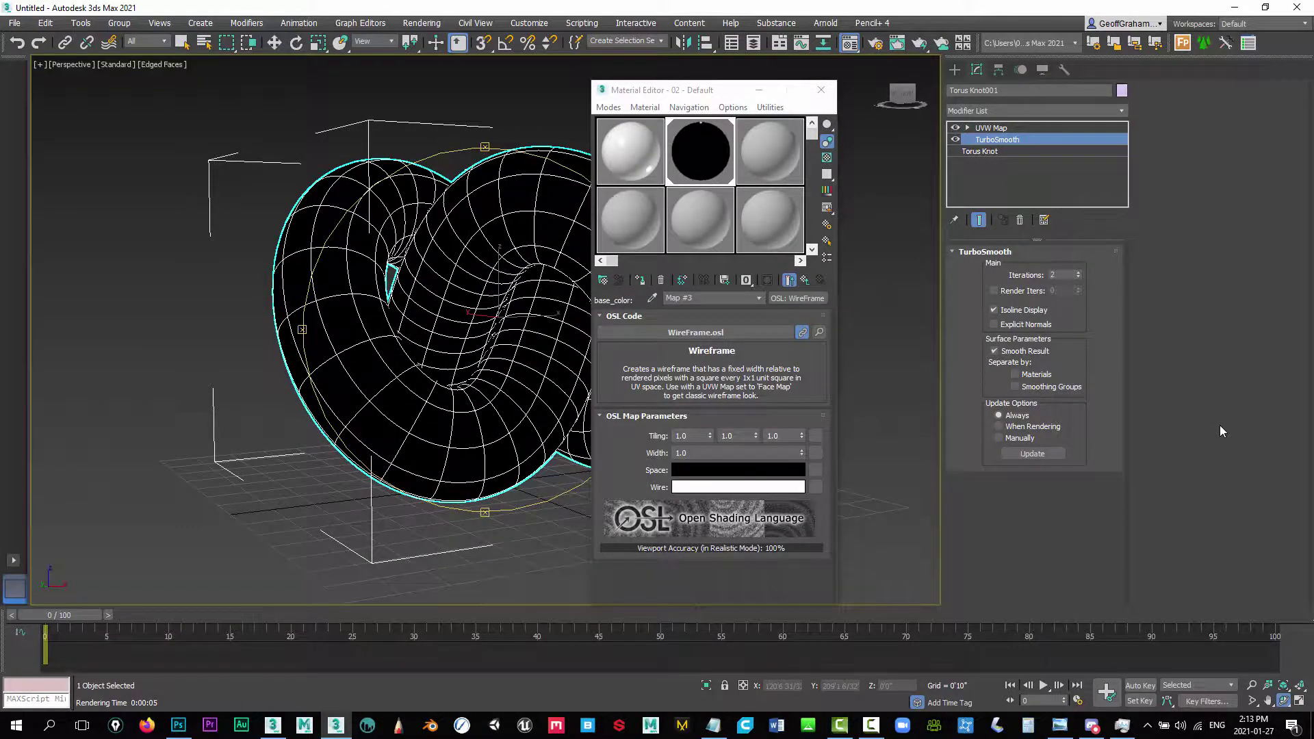
key("shift+q")
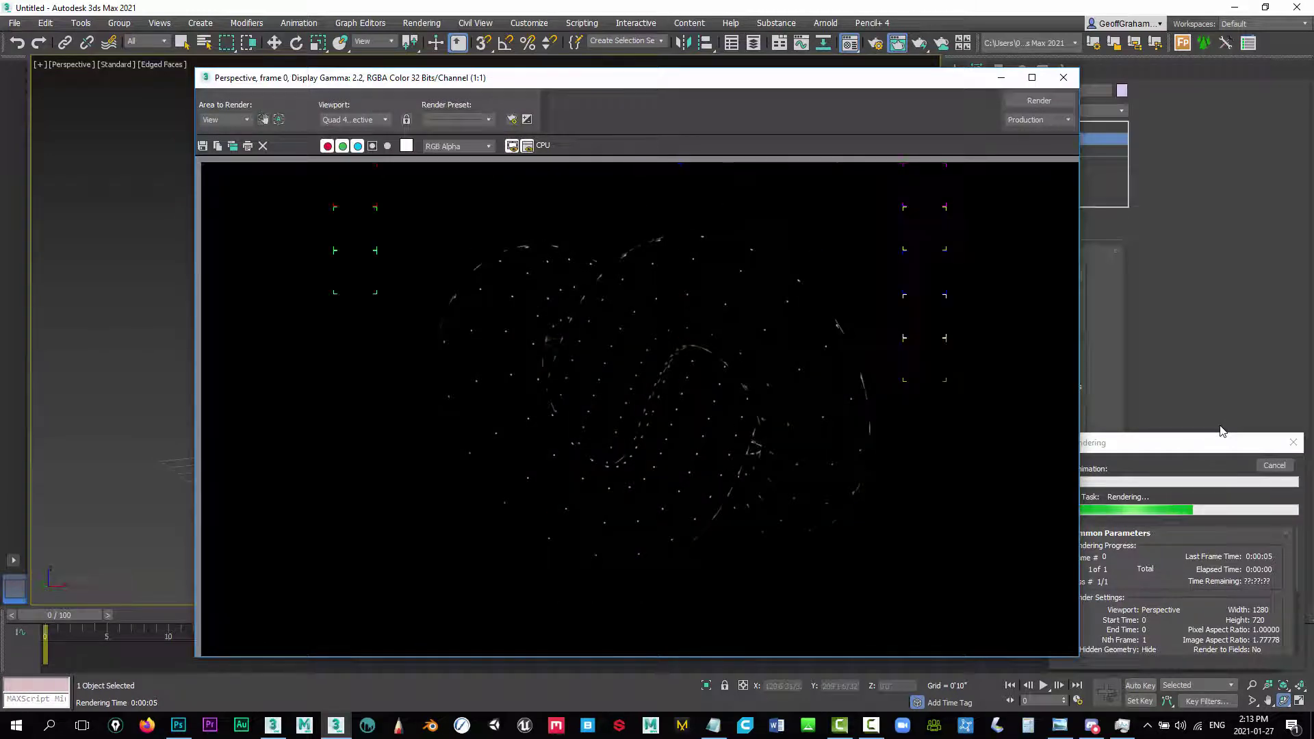
key("Escape")
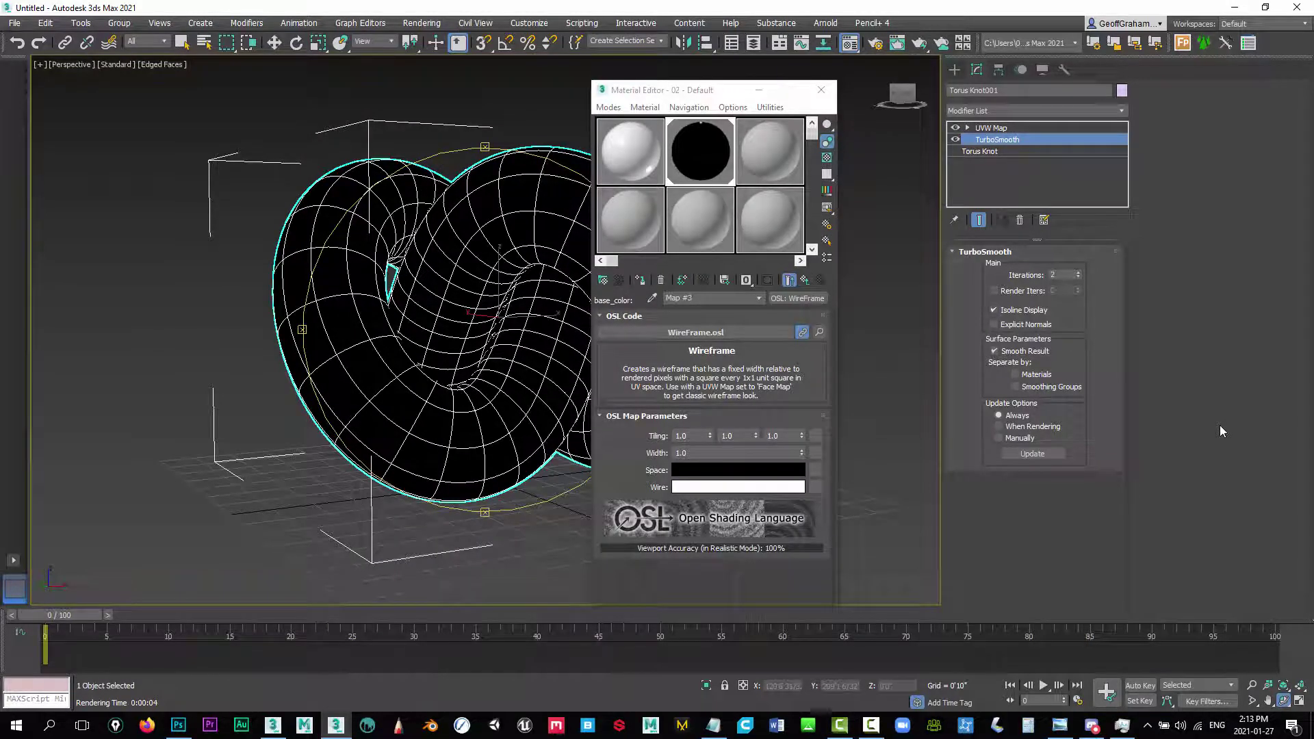
Undo the reordering so UVW Map sits below TurboSmooth, and render the perspective view again
key("ctrl+z")
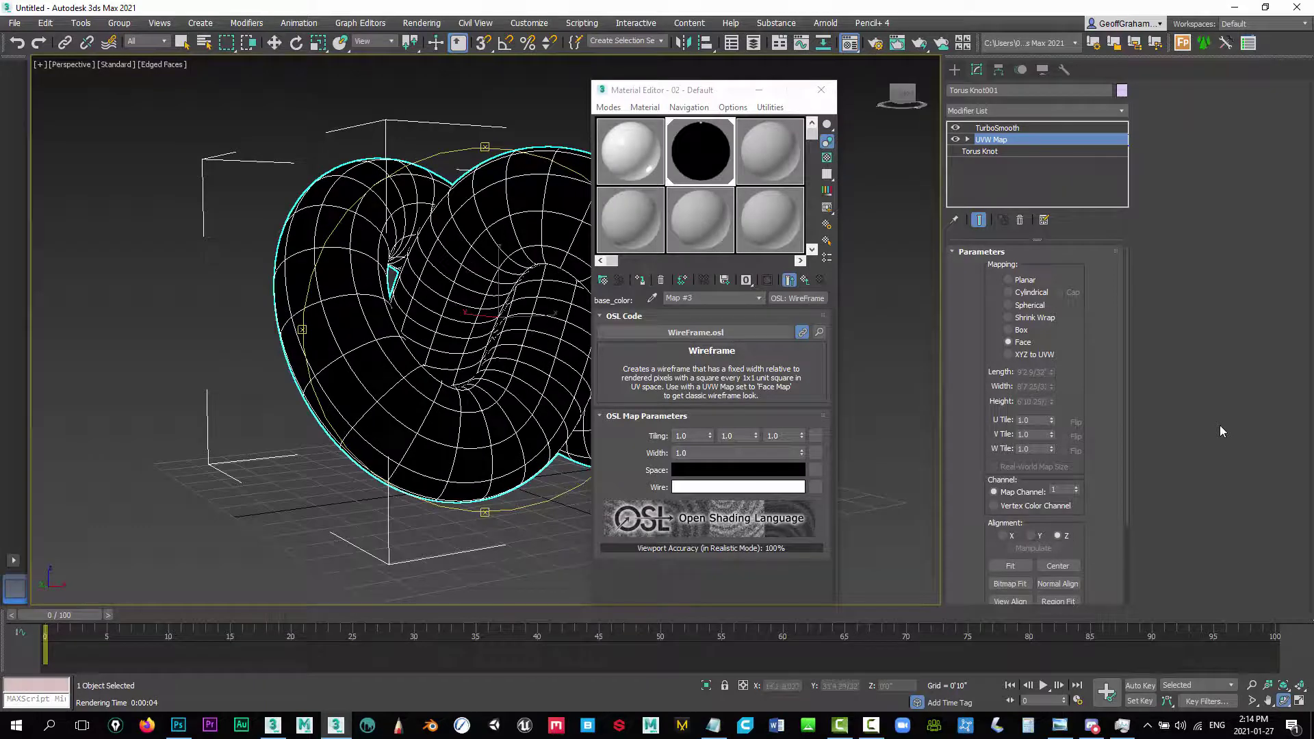
key("shift+q")
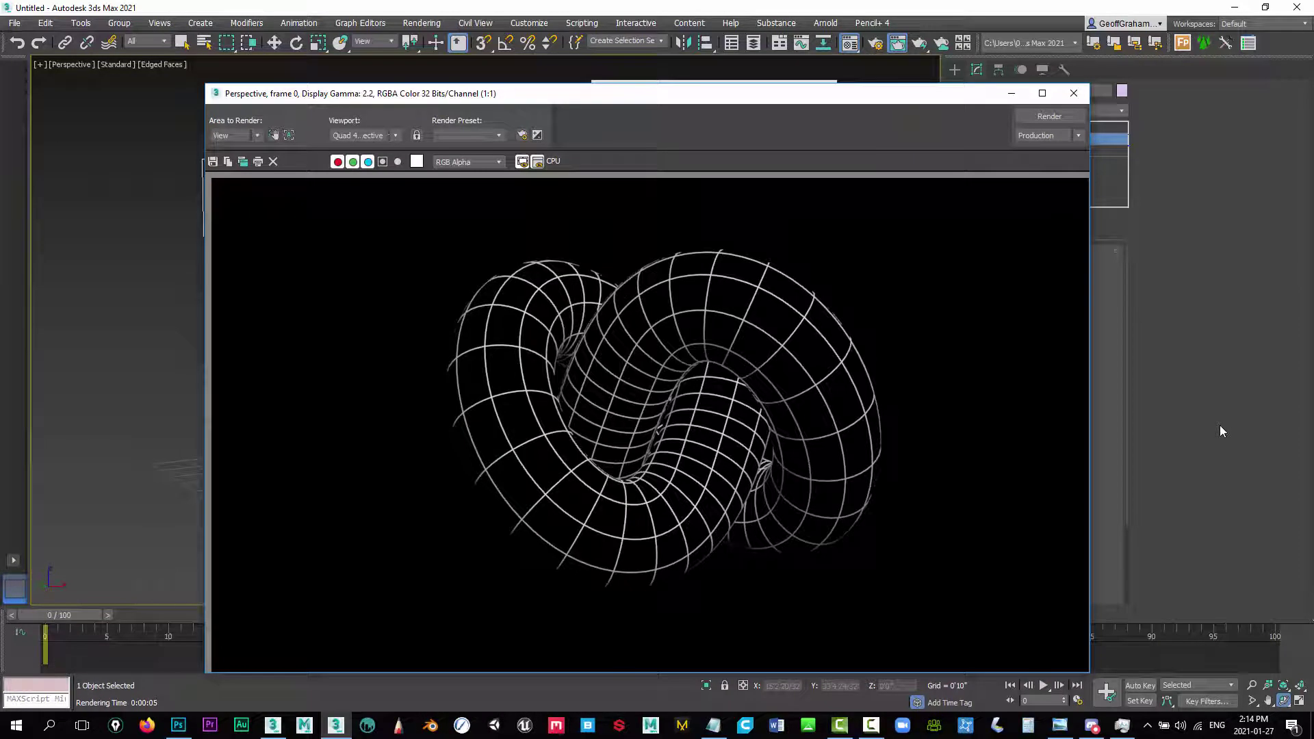
left_click_drag(583, 102, 642, 93)
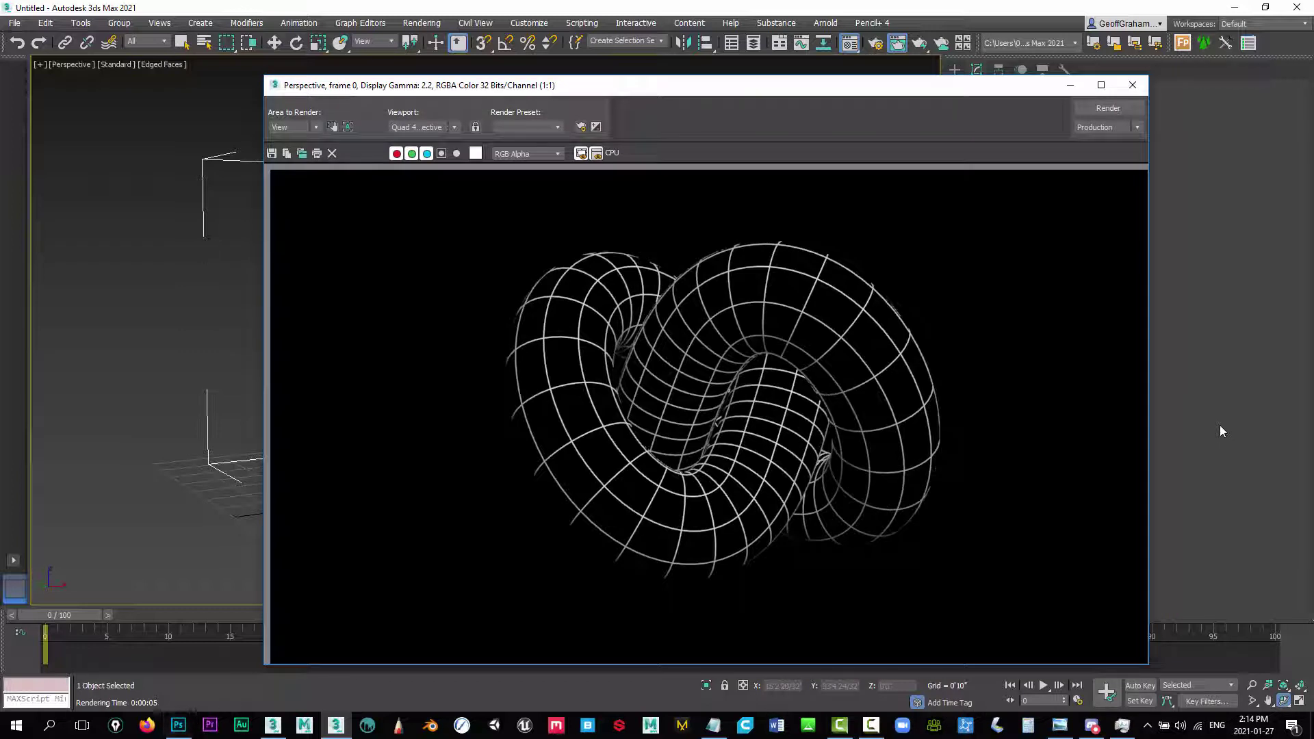
Inspect the alpha channel of the rendered torus knot, return to the colour channels and close the render window
left_click(441, 153)
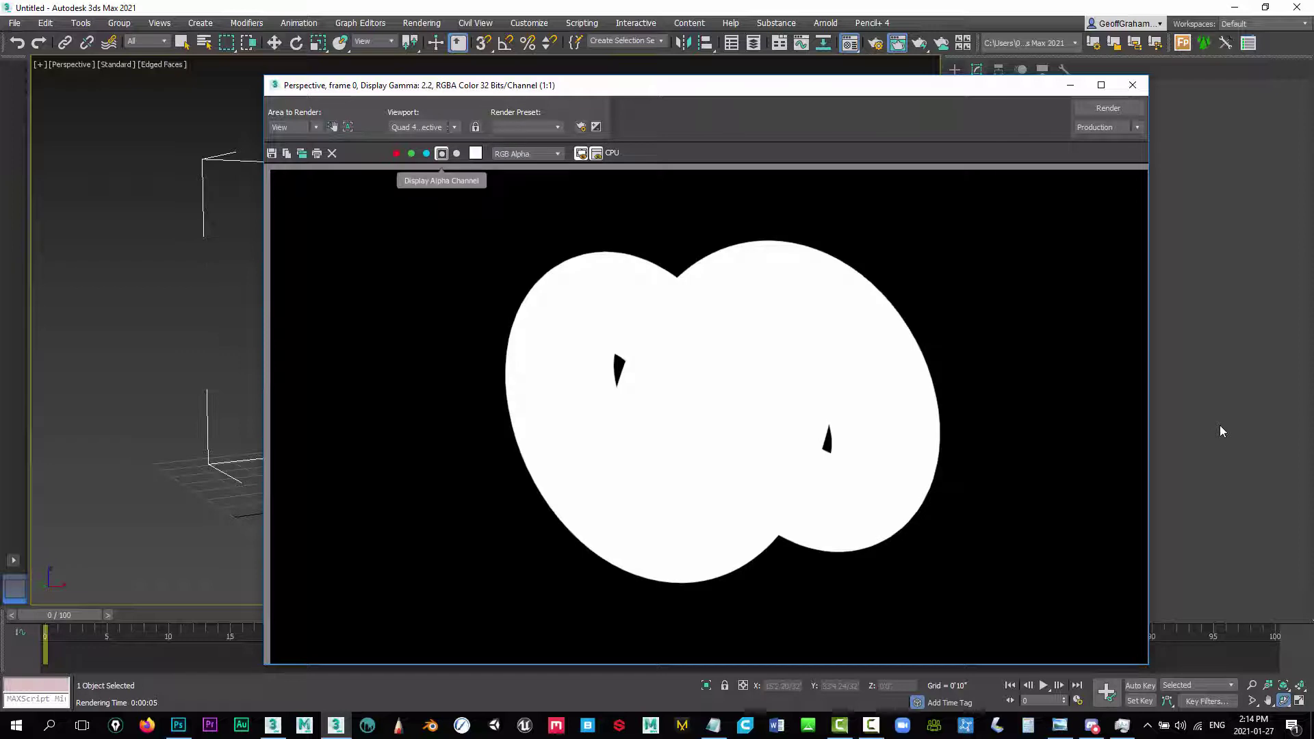
left_click(441, 153)
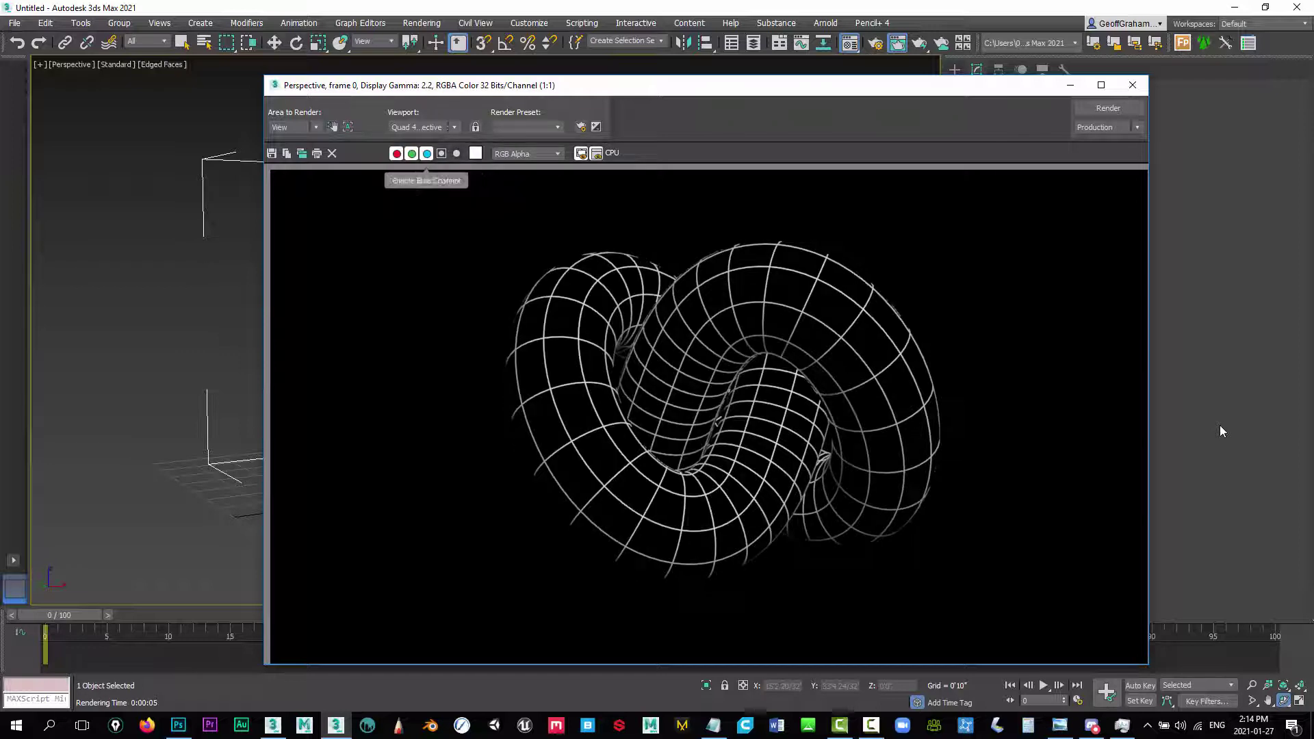
left_click(442, 153)
left_click(441, 154)
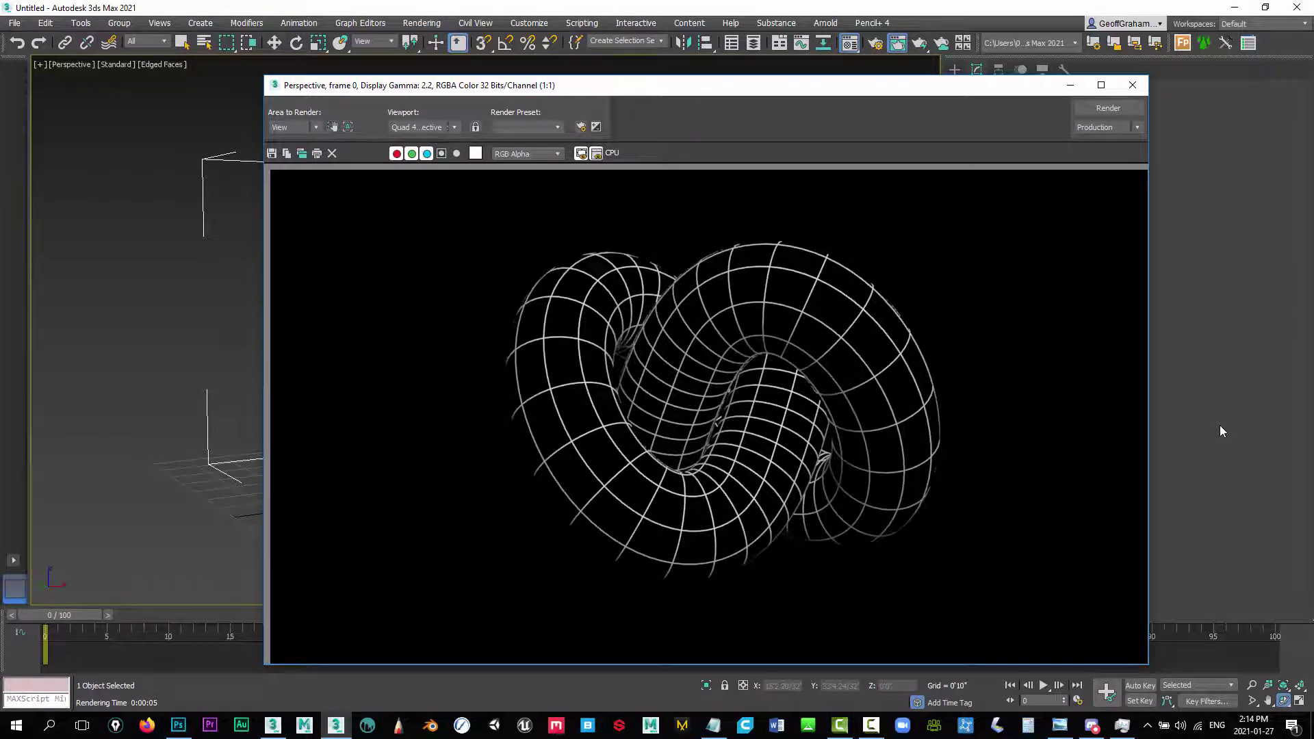
left_click(1132, 84)
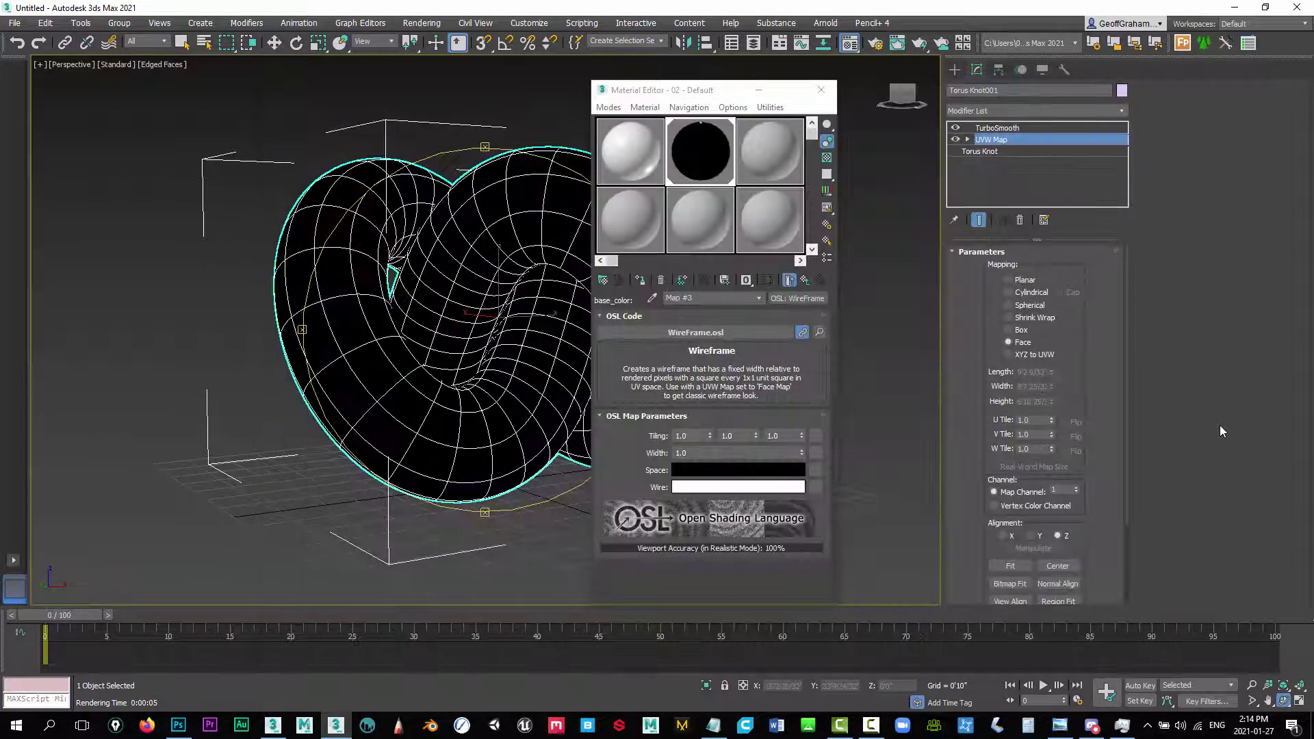
Convert the 03 - Default material to a Blend, discarding the old material, and instance 02 - Default into Material 2
left_click(769, 151)
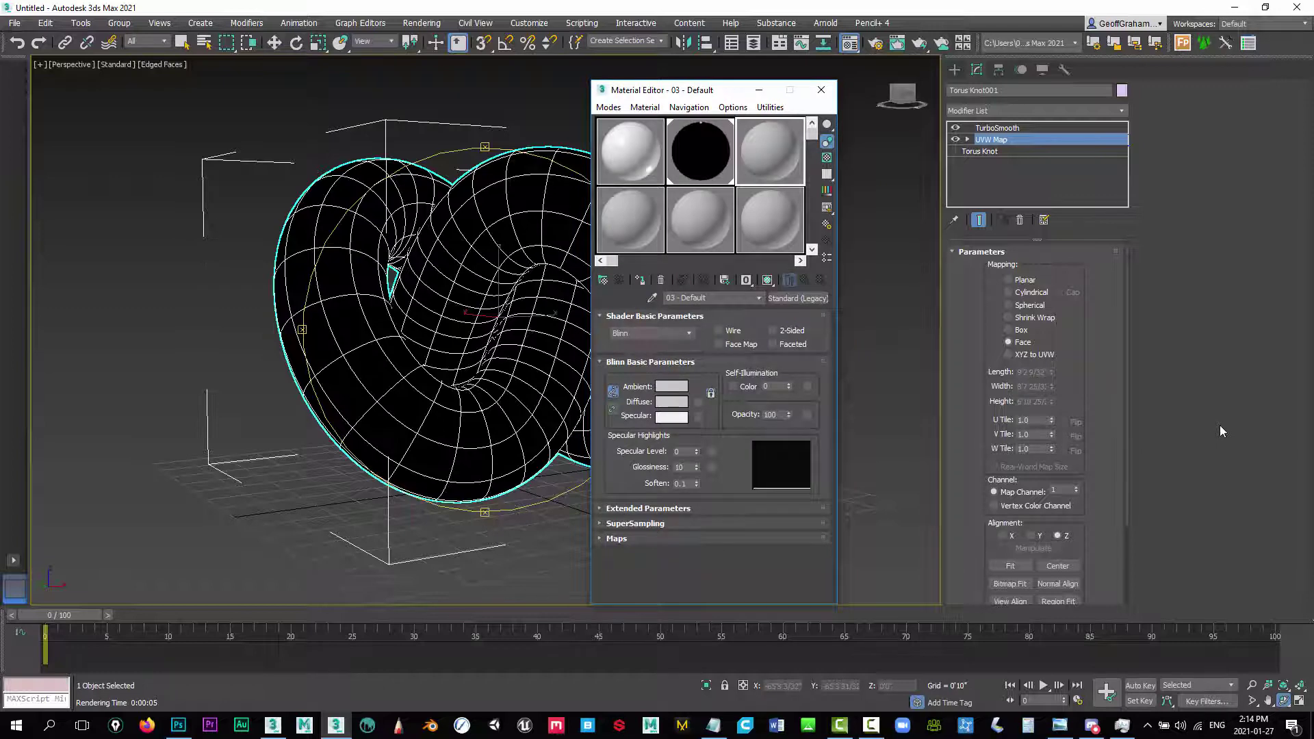
left_click(798, 298)
left_click(475, 185)
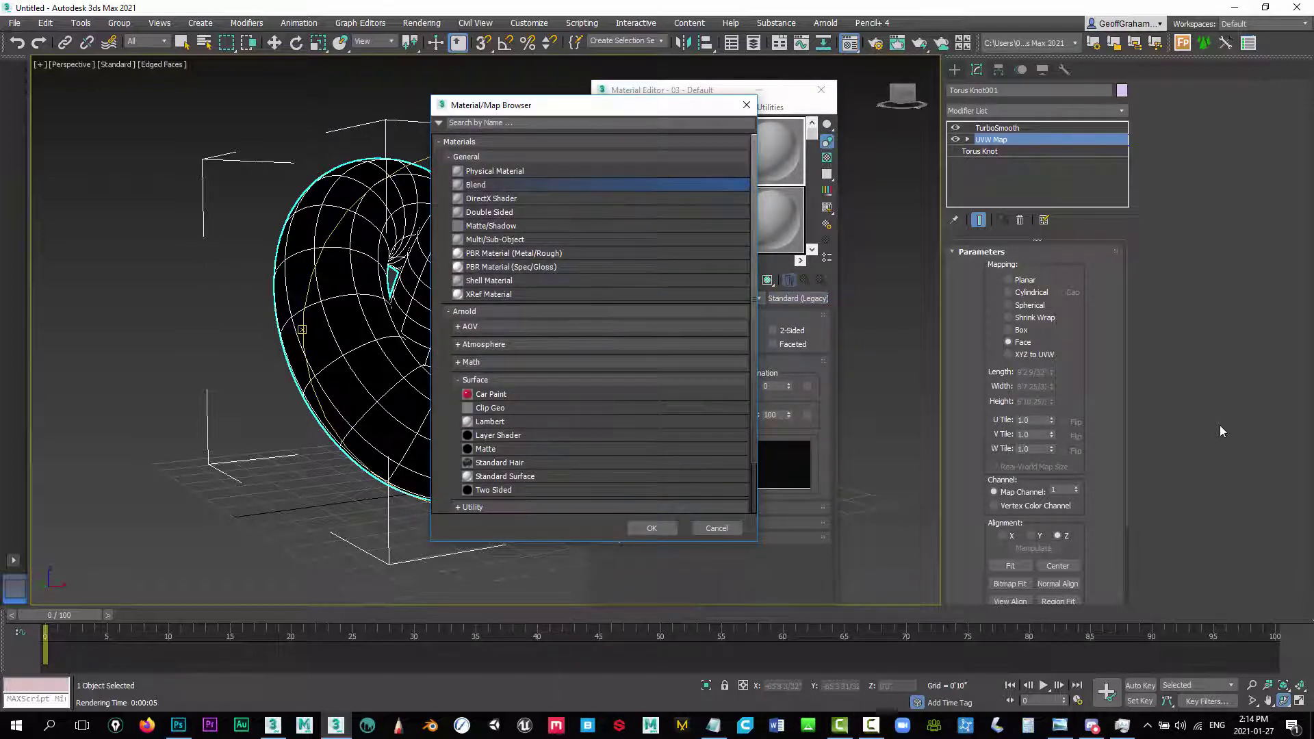
left_click(651, 528)
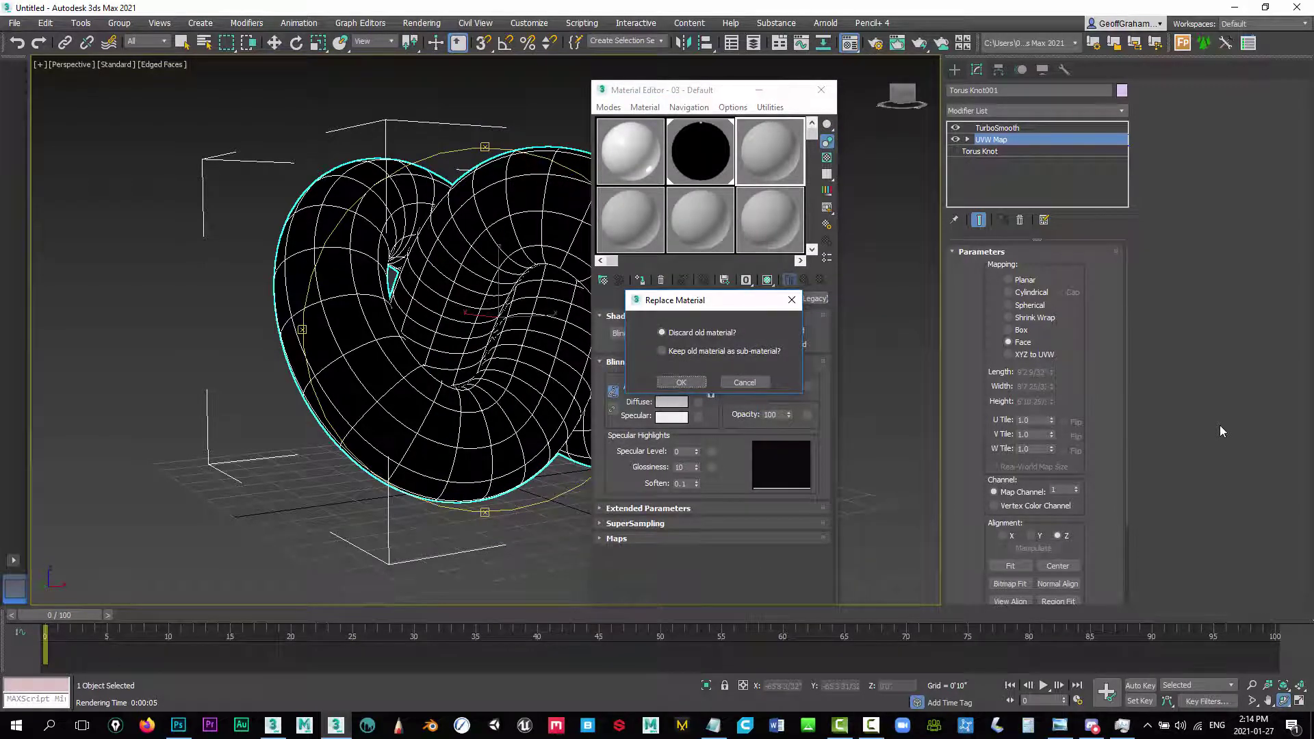
key("Return")
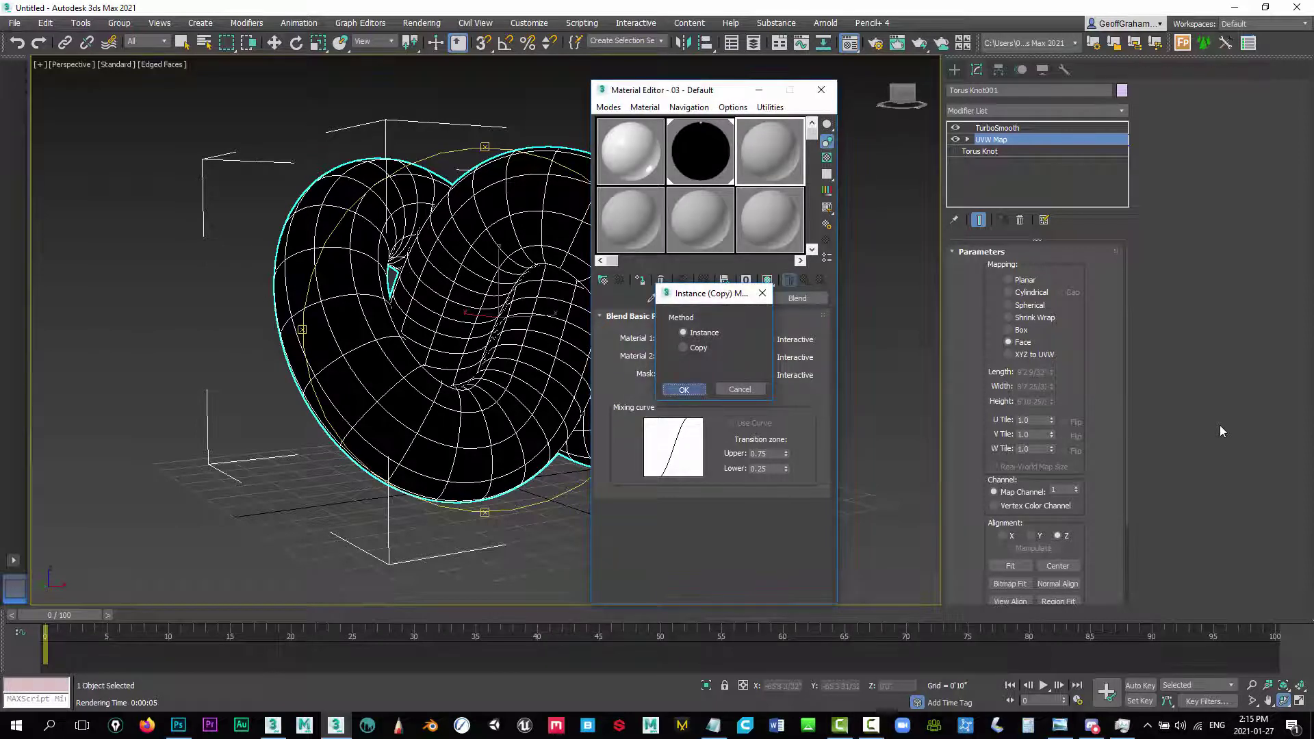
key("Return")
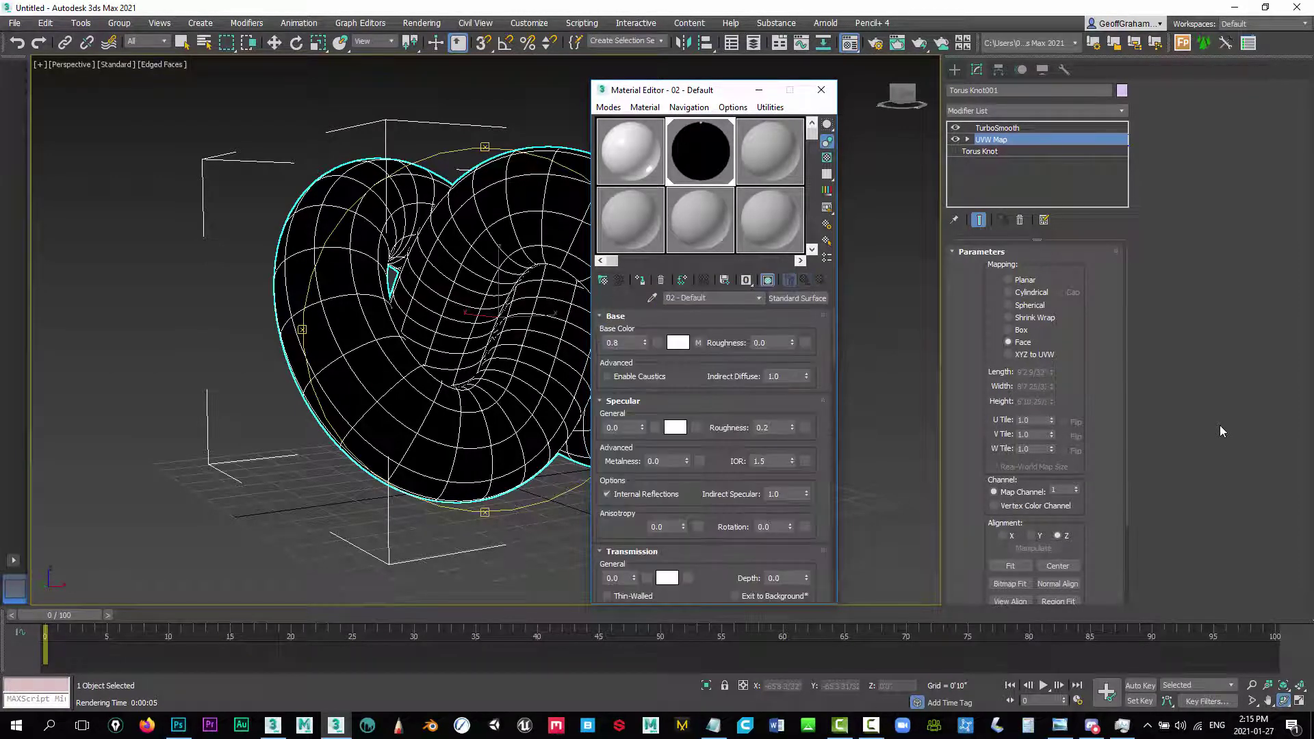
Copy the OSL WireFrame map from the base color of 02 - Default and paste it as an instance into the Blend's Mask
right_click(698, 343)
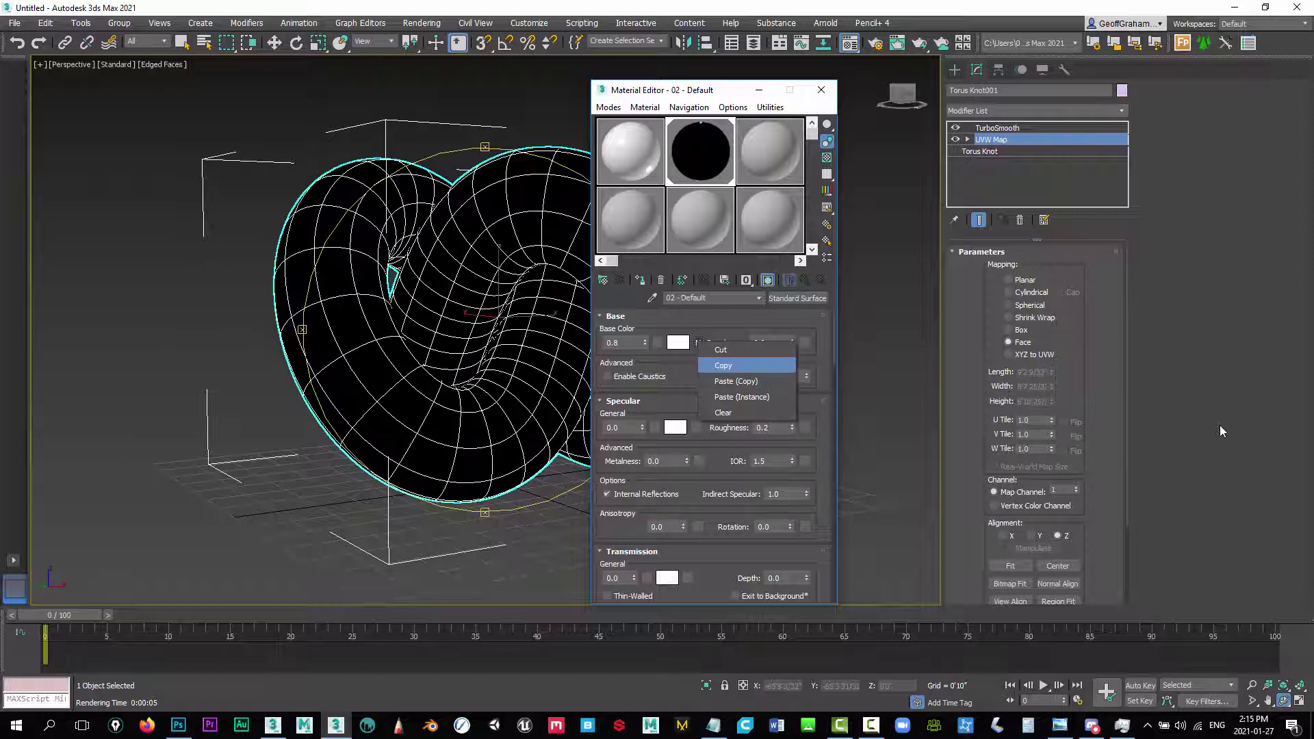
left_click(718, 365)
left_click(791, 134)
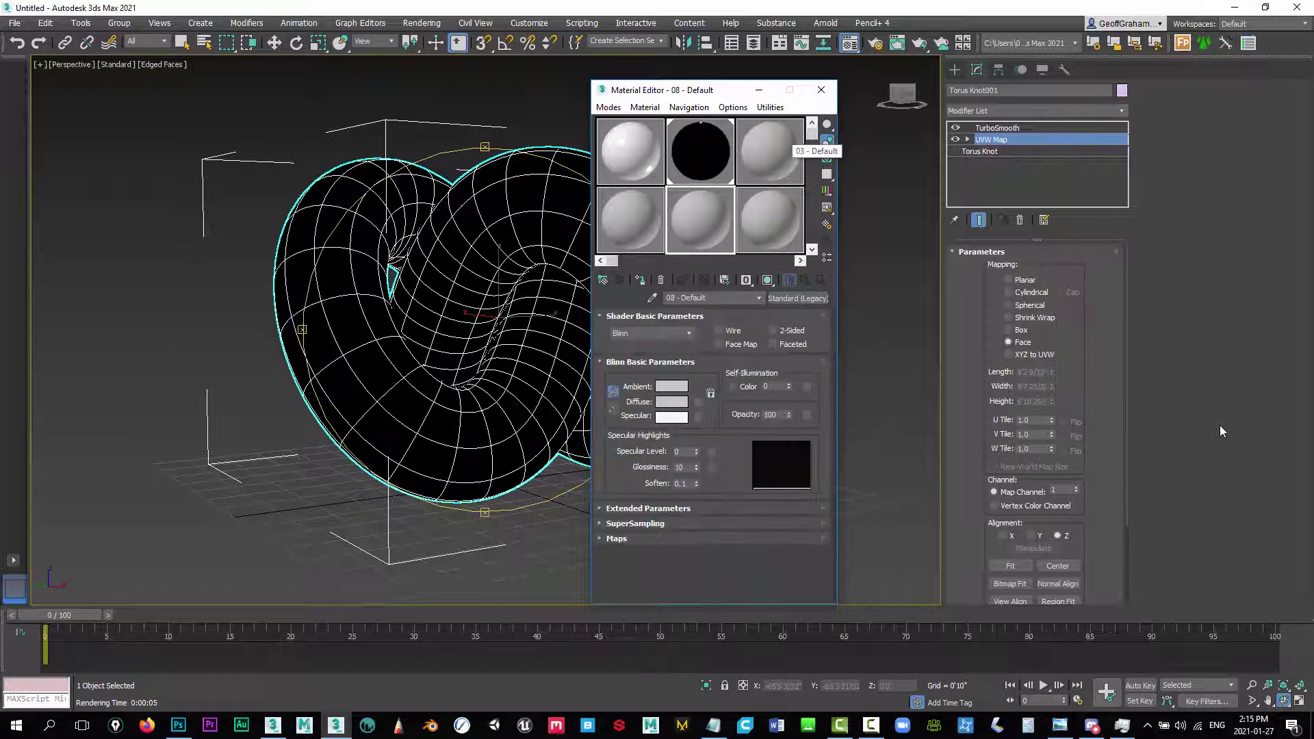
left_click(804, 280)
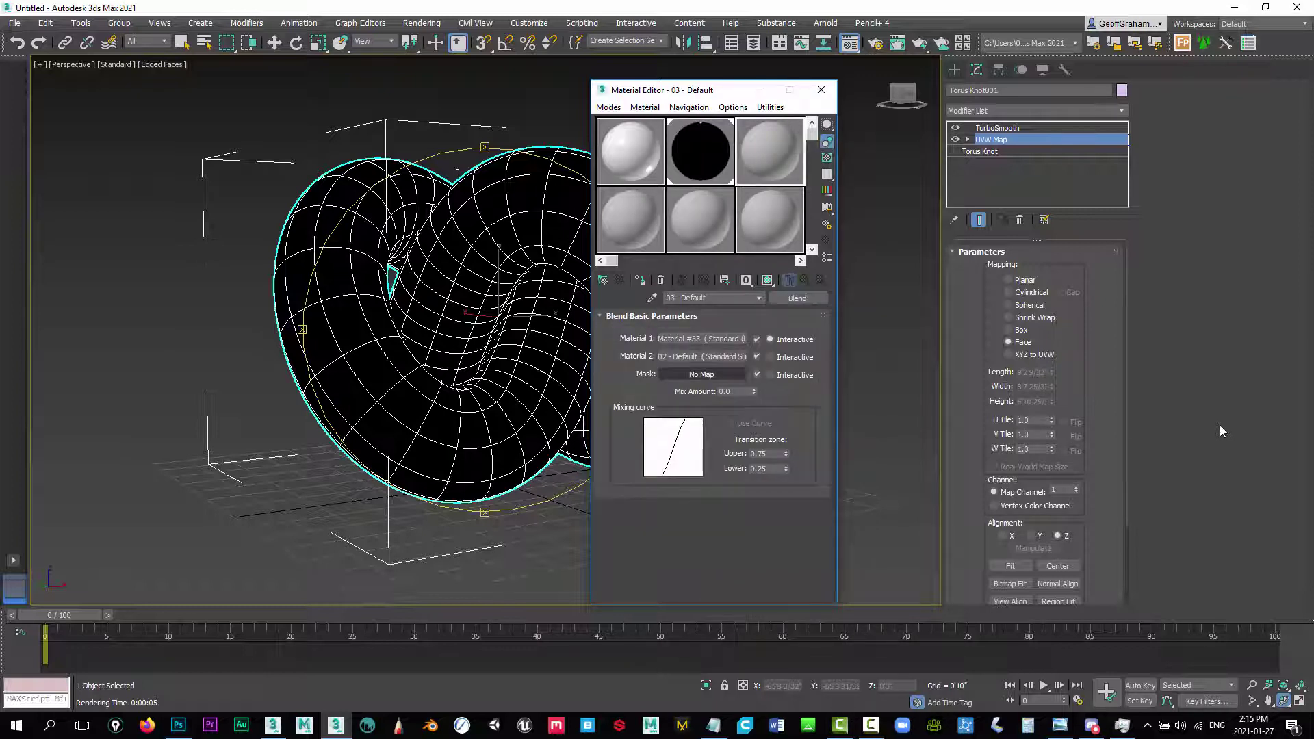
right_click(711, 373)
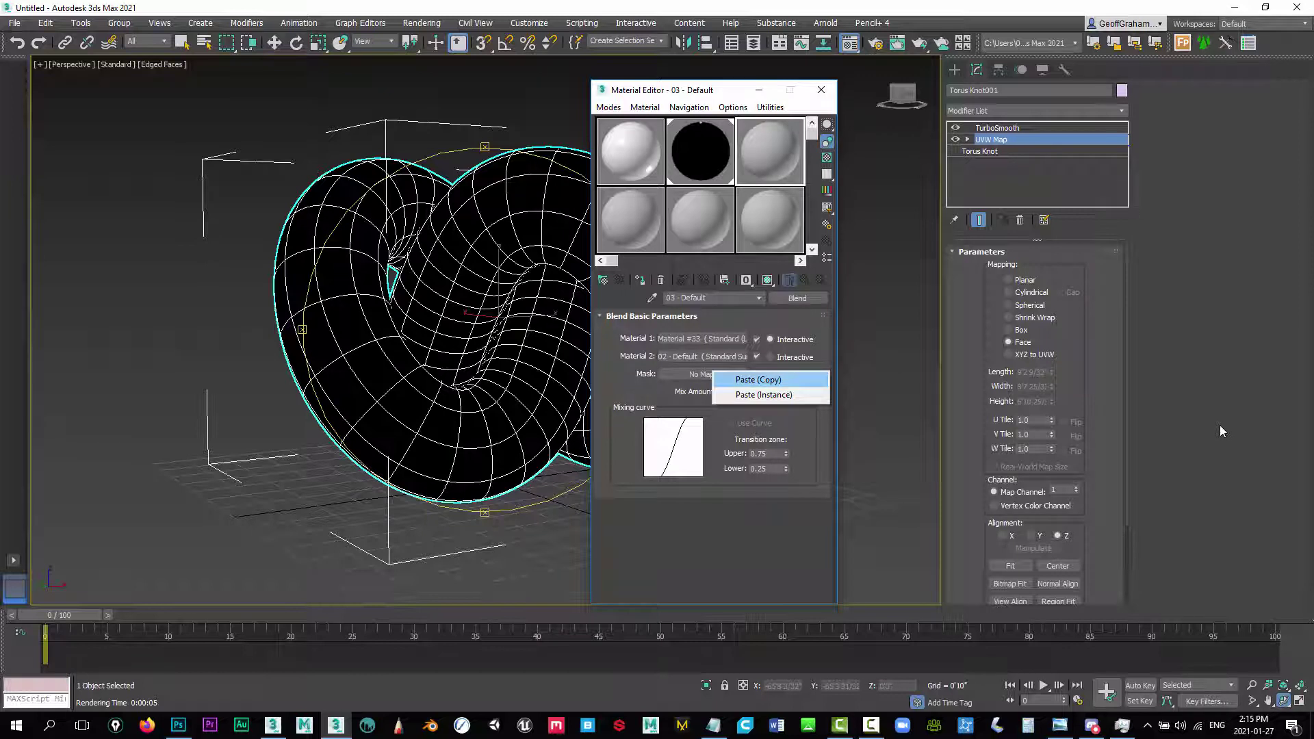
left_click(764, 395)
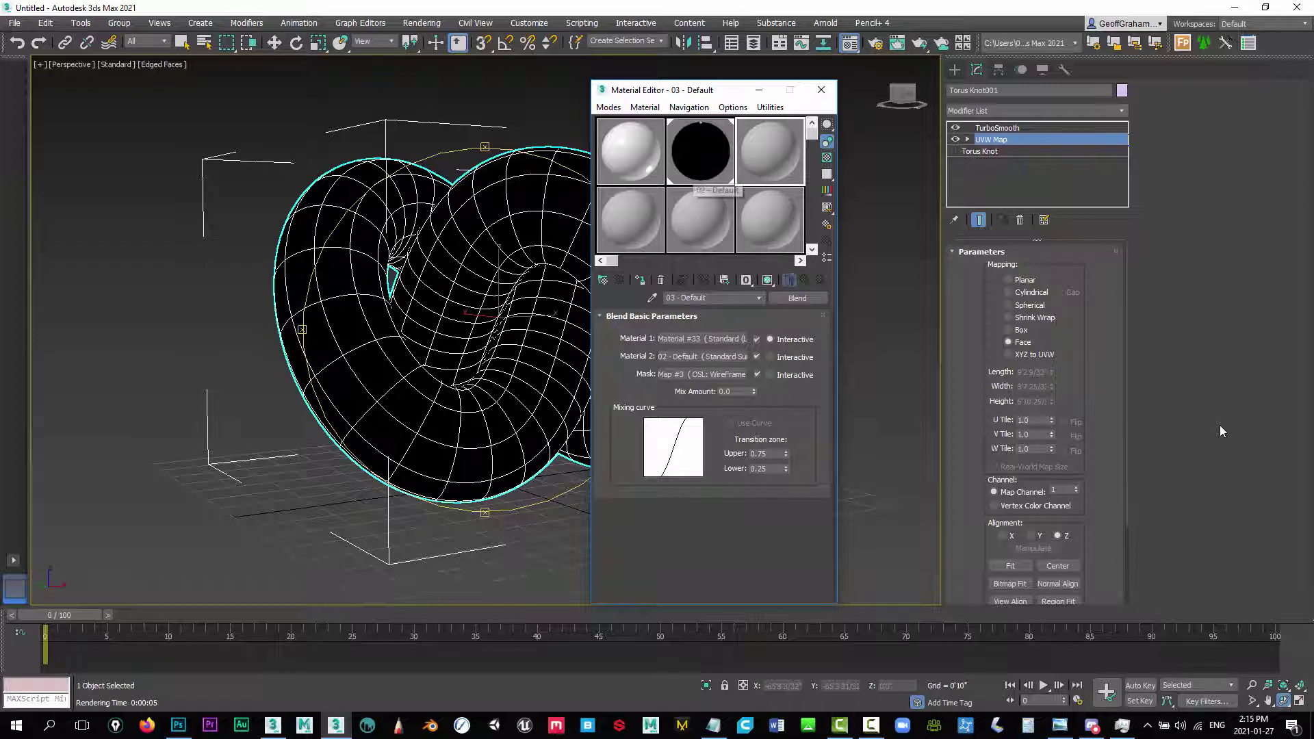
Replace the Blend's Material 1 with an Arnold Matte, discarding the old material, and assign the Blend to the torus knot
left_click(716, 148)
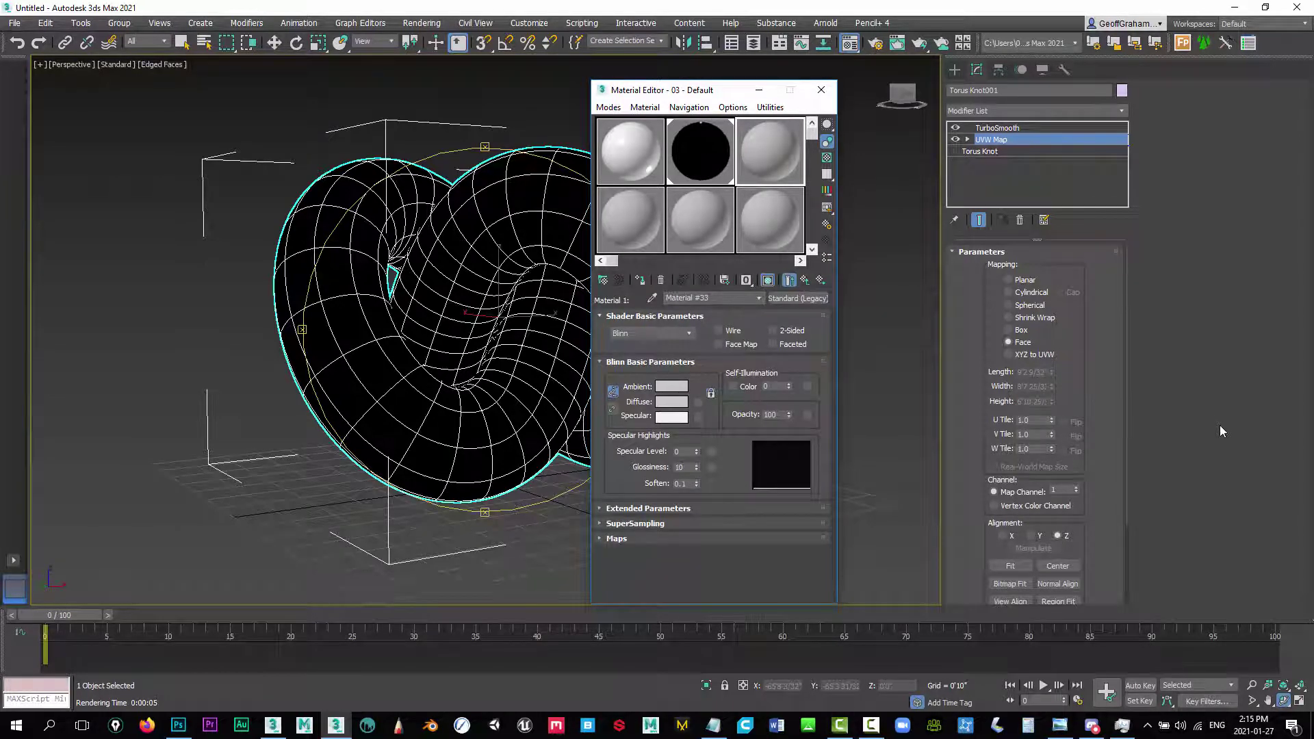
left_click(797, 298)
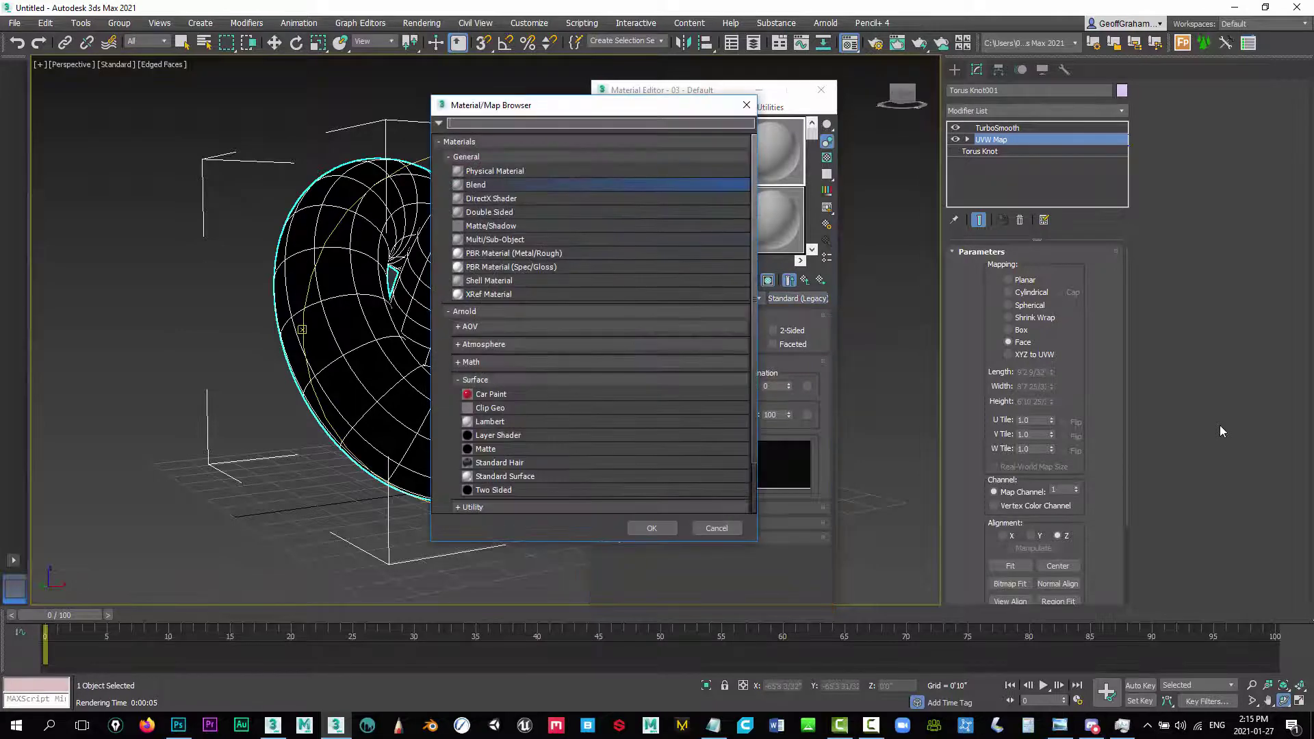
type("matte")
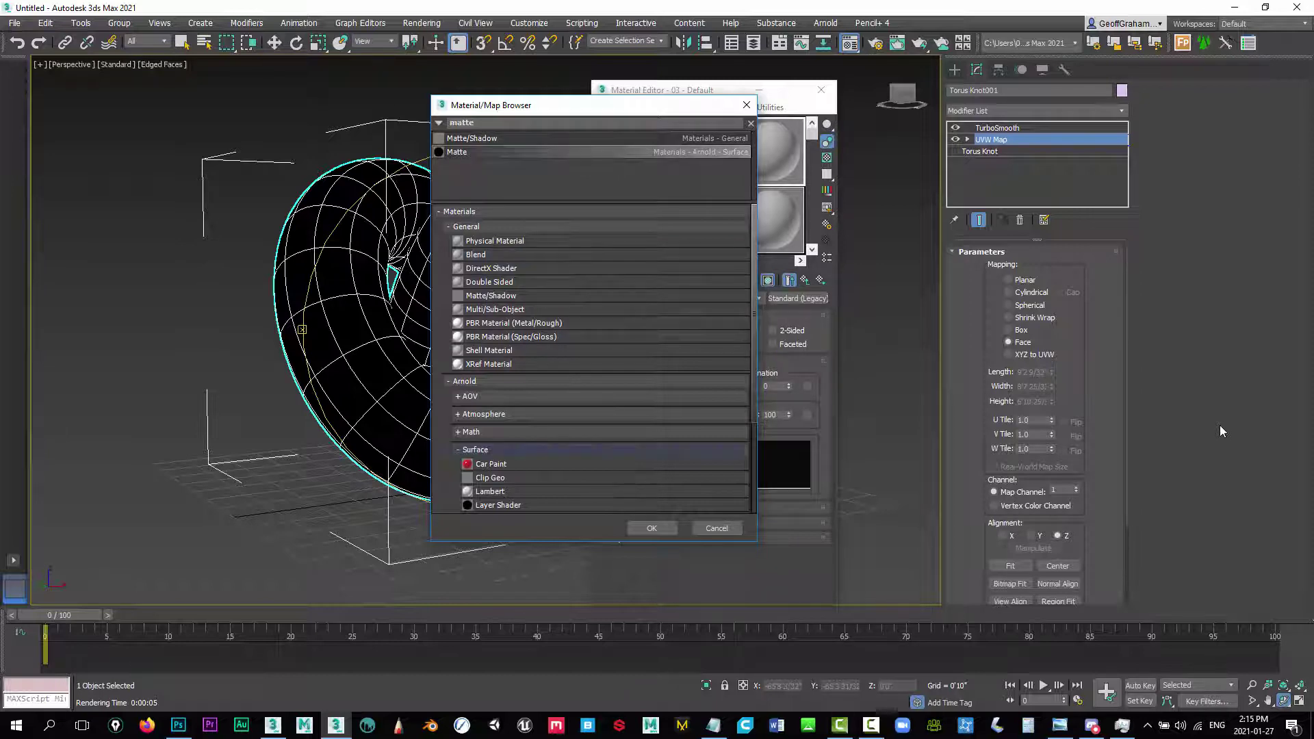
key("Return")
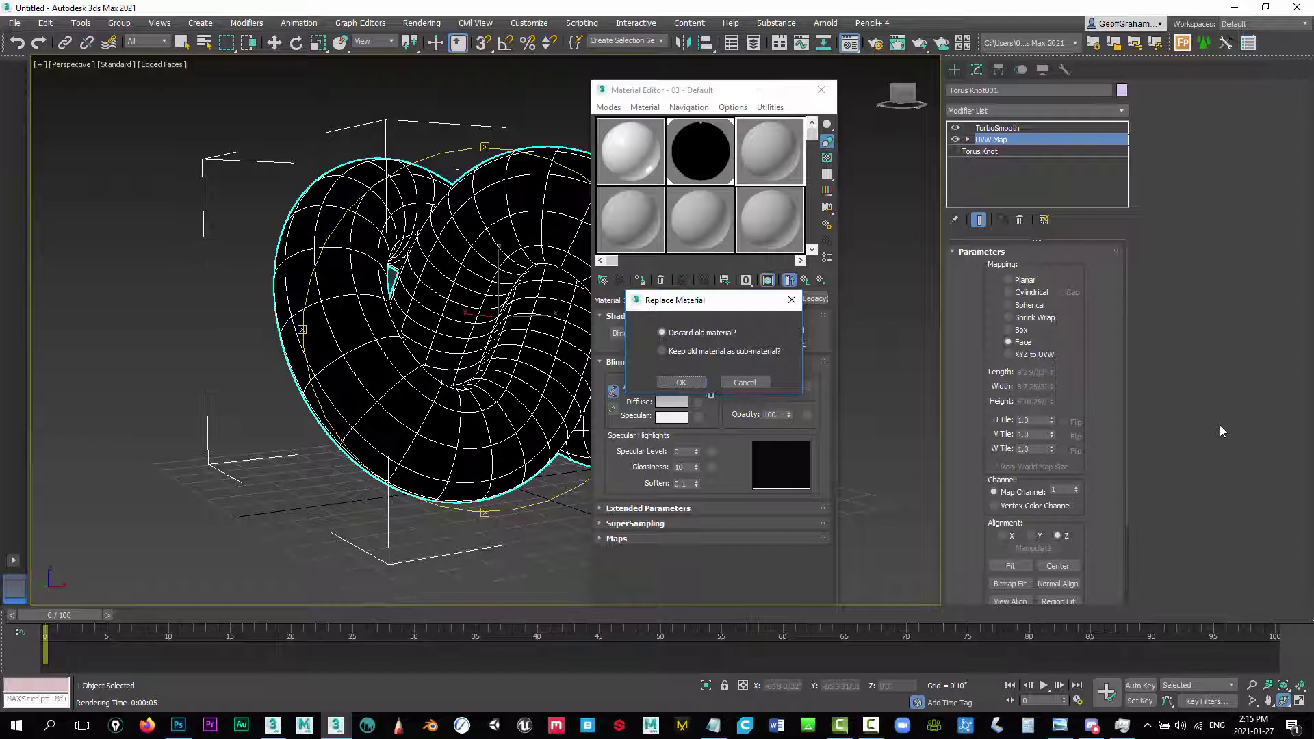
key("Return")
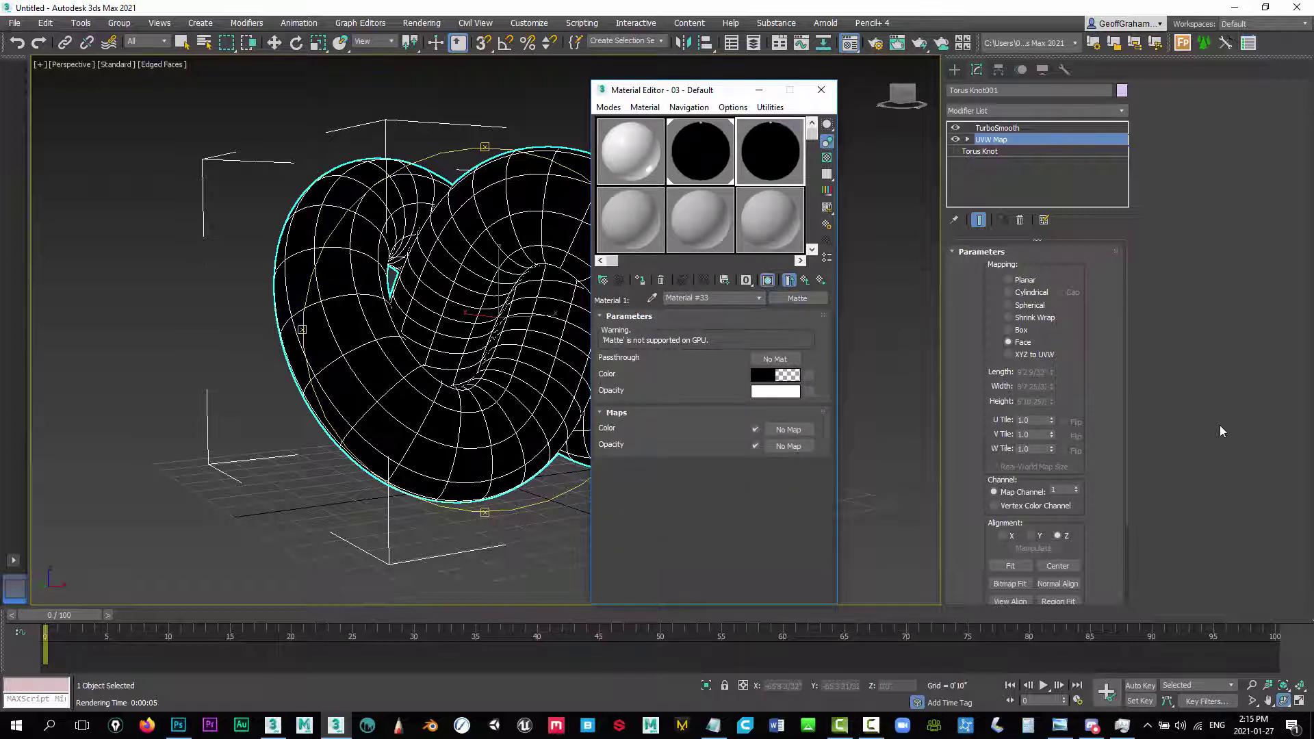
key("Up")
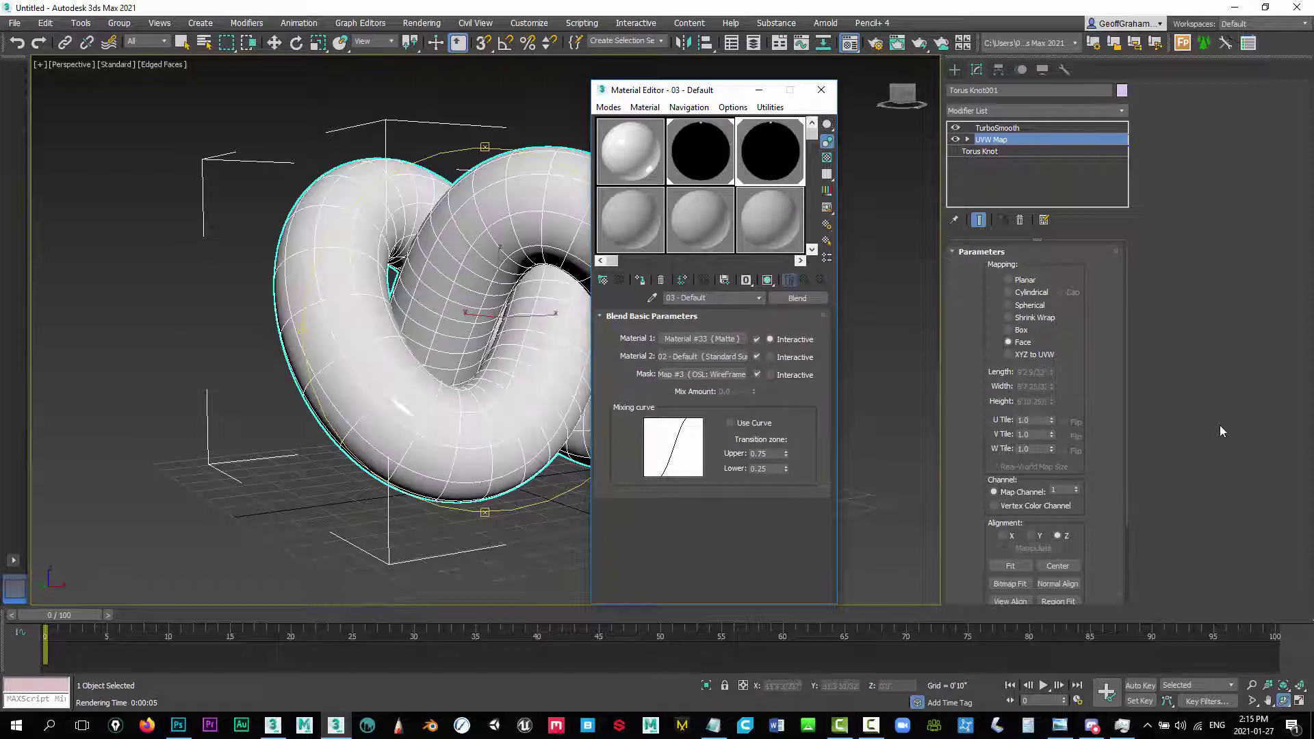
Render the perspective view and save it to Documents as a PNG named Edge, with RGB 48 bit colors and an alpha channel
key("shift+q")
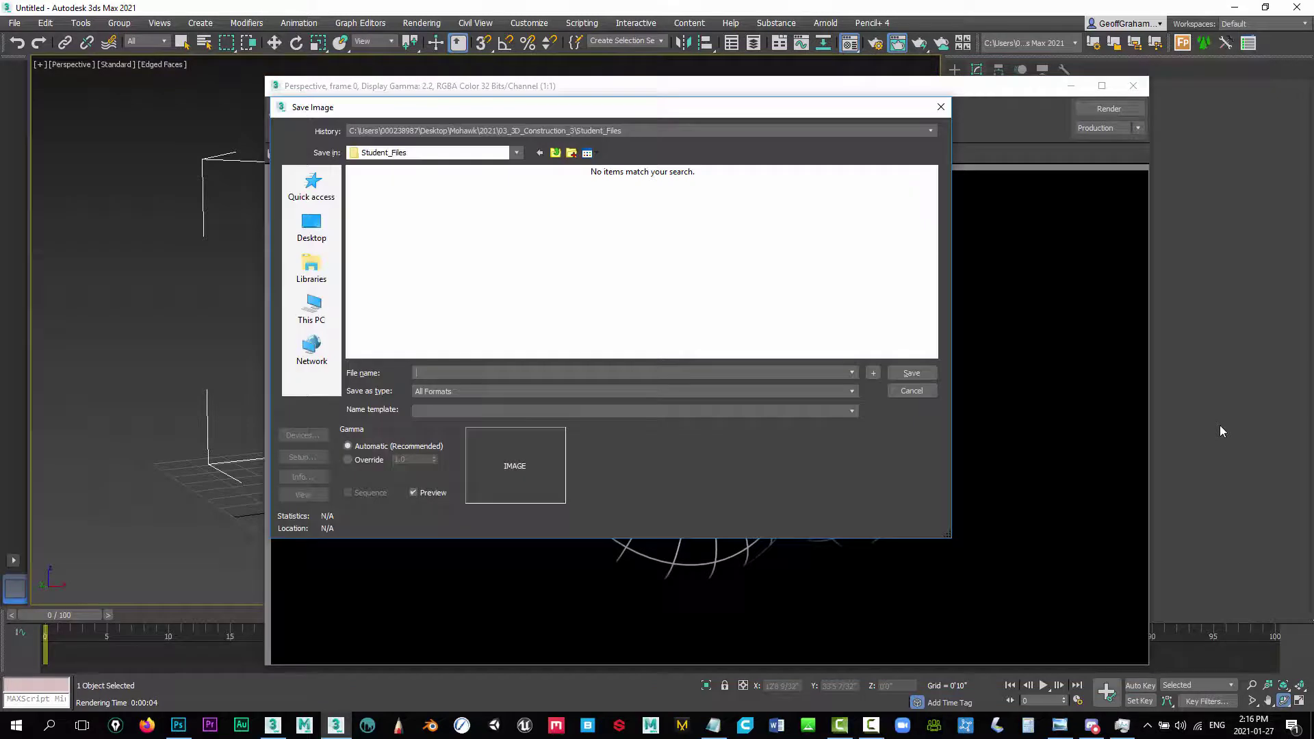
key("alt+Down")
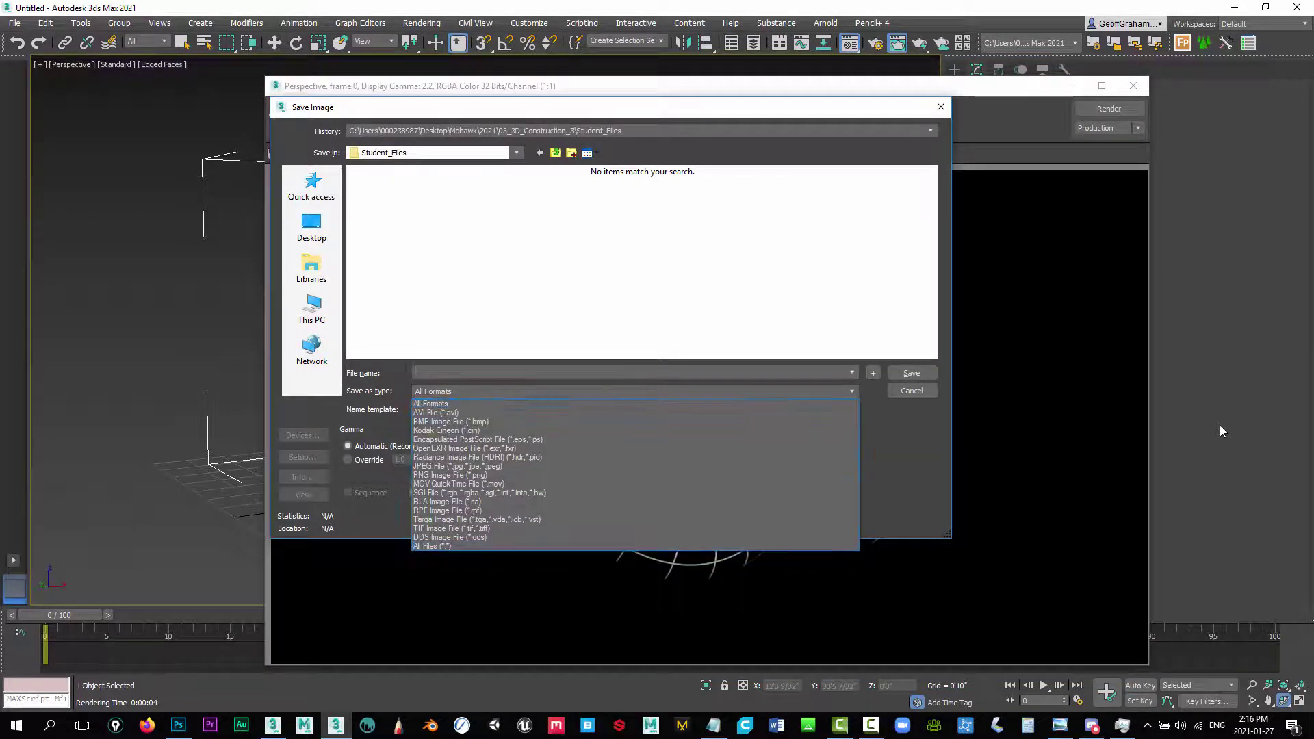
key("Up")
key("Return")
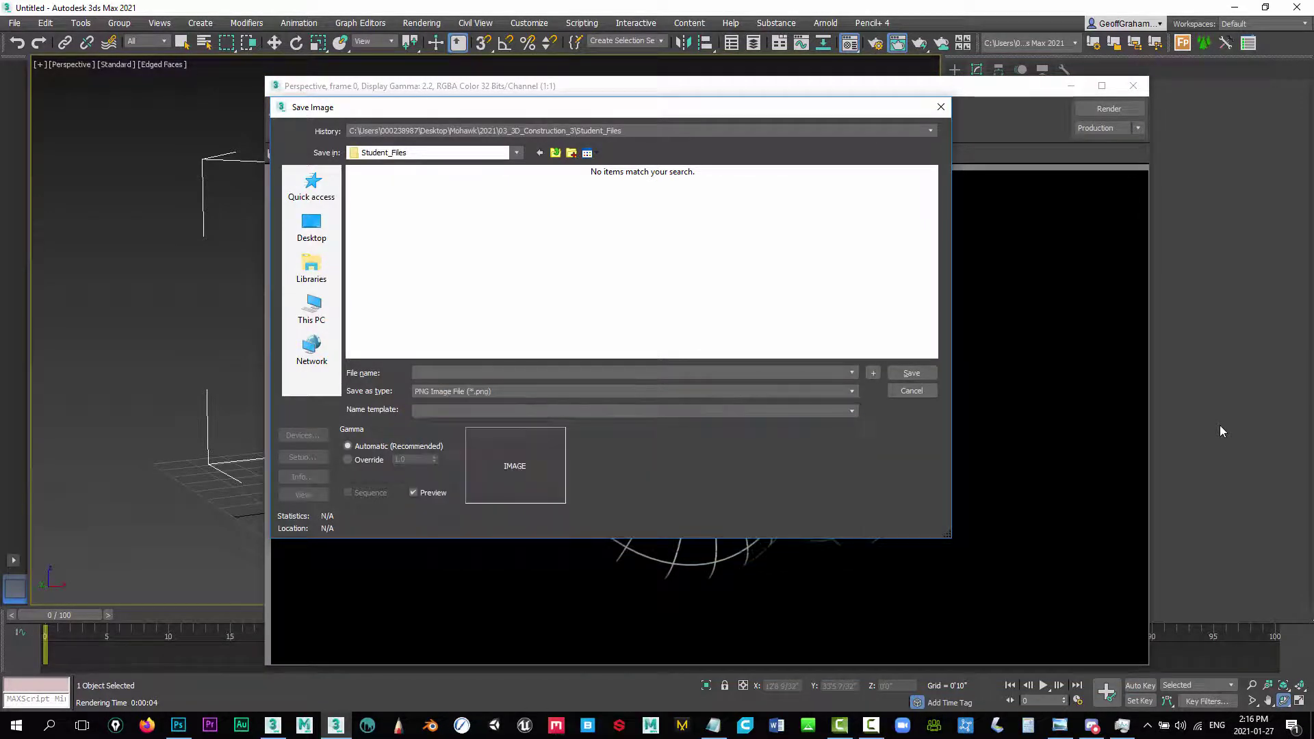
left_click(312, 227)
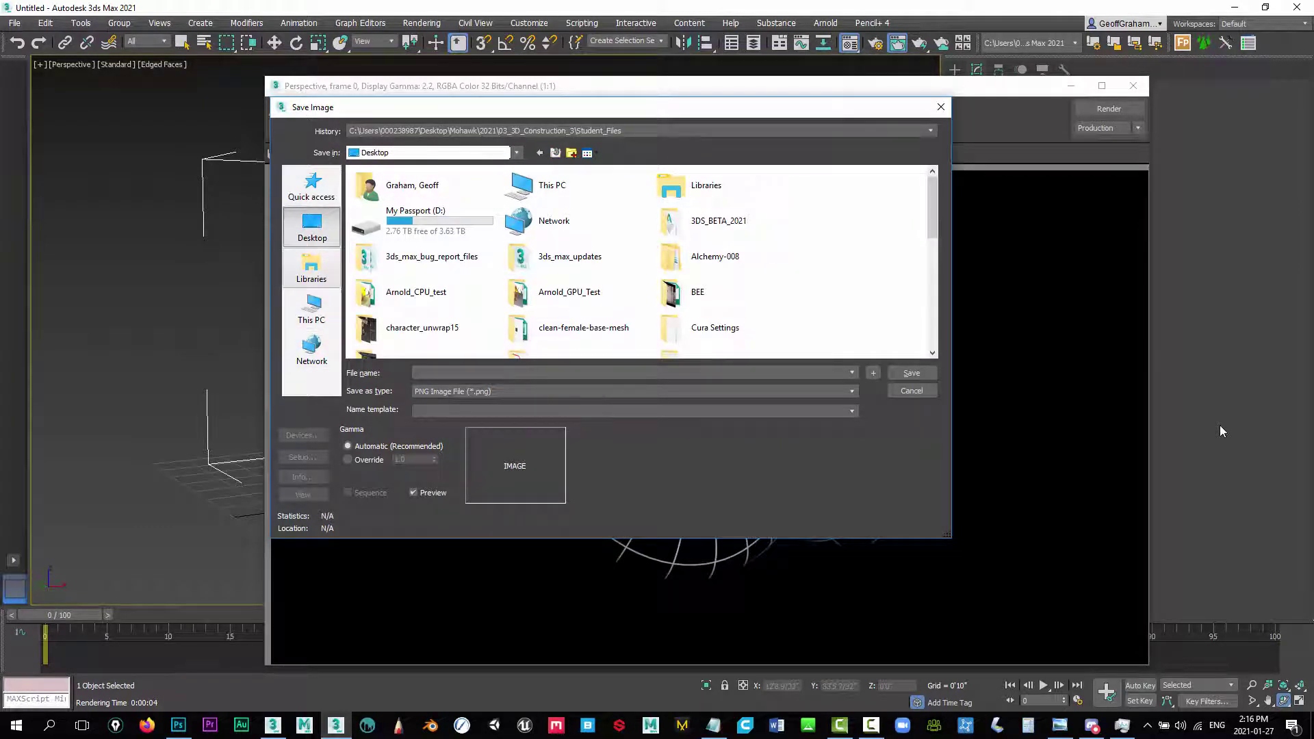
left_click(311, 268)
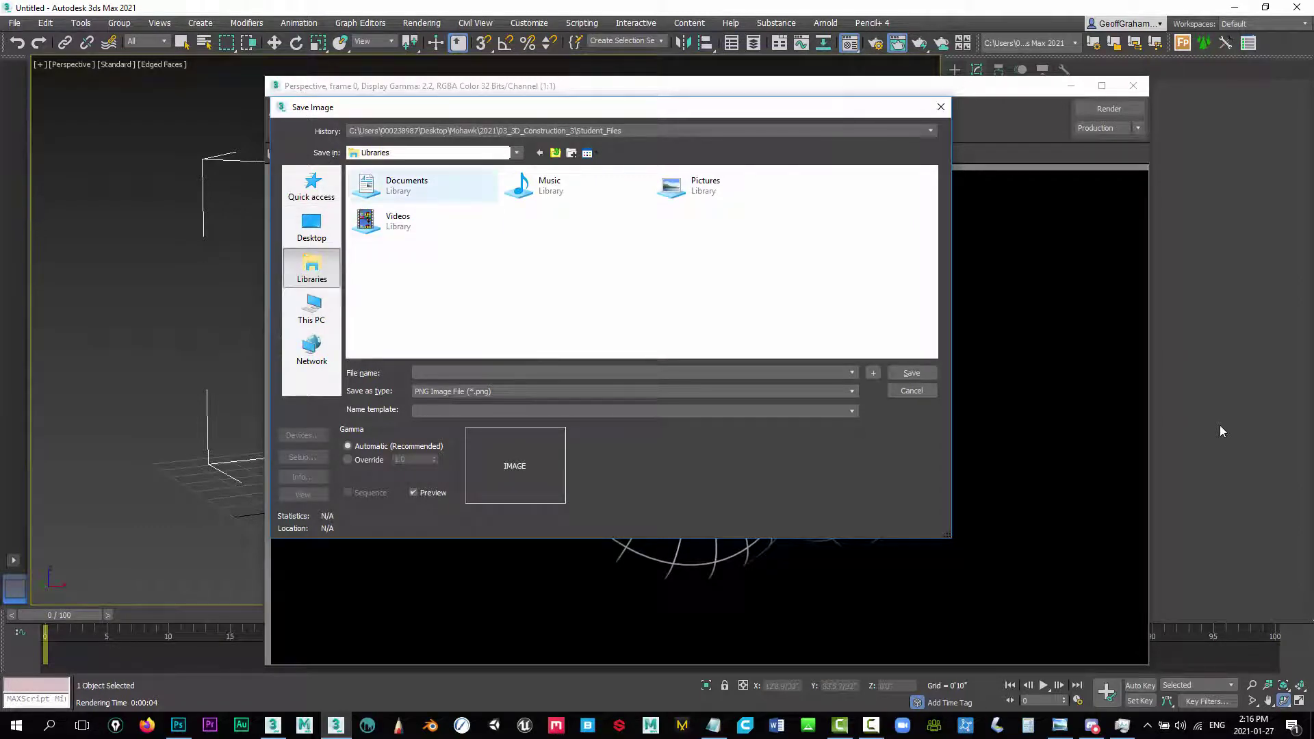
double_click(406, 185)
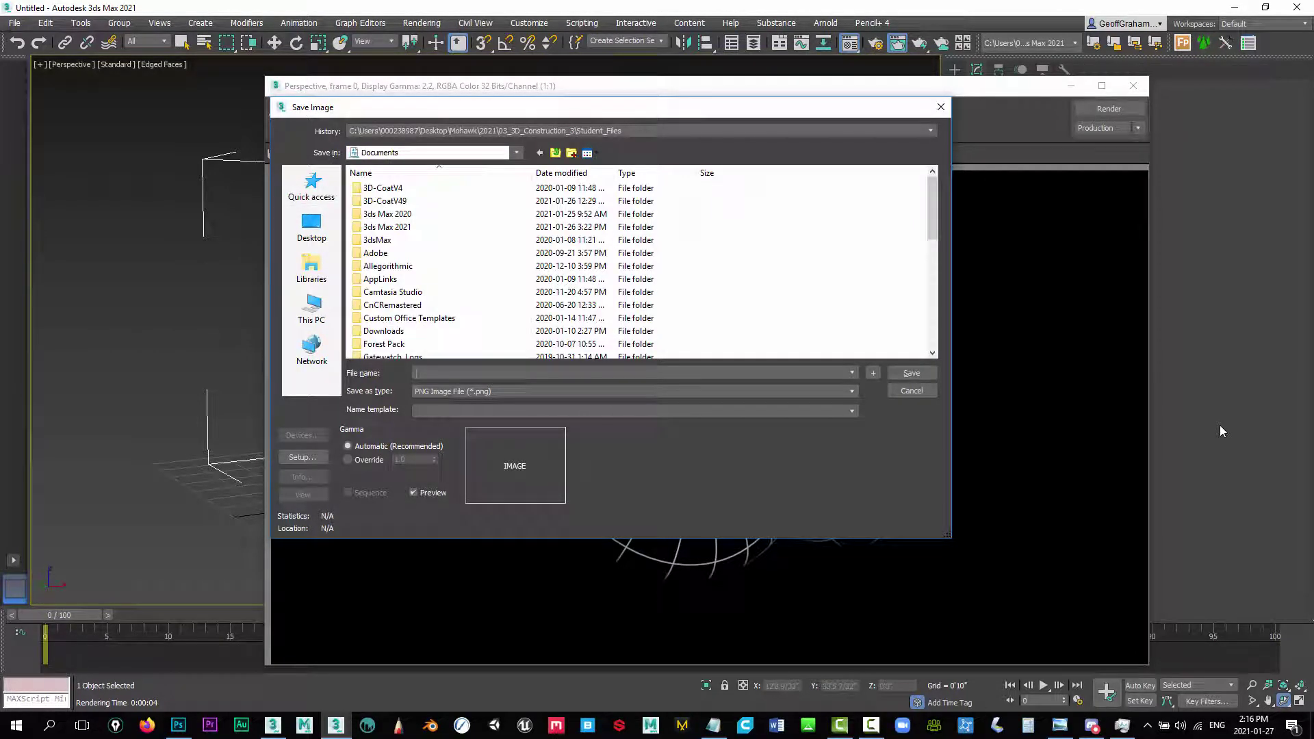
type("Edge")
key("Return")
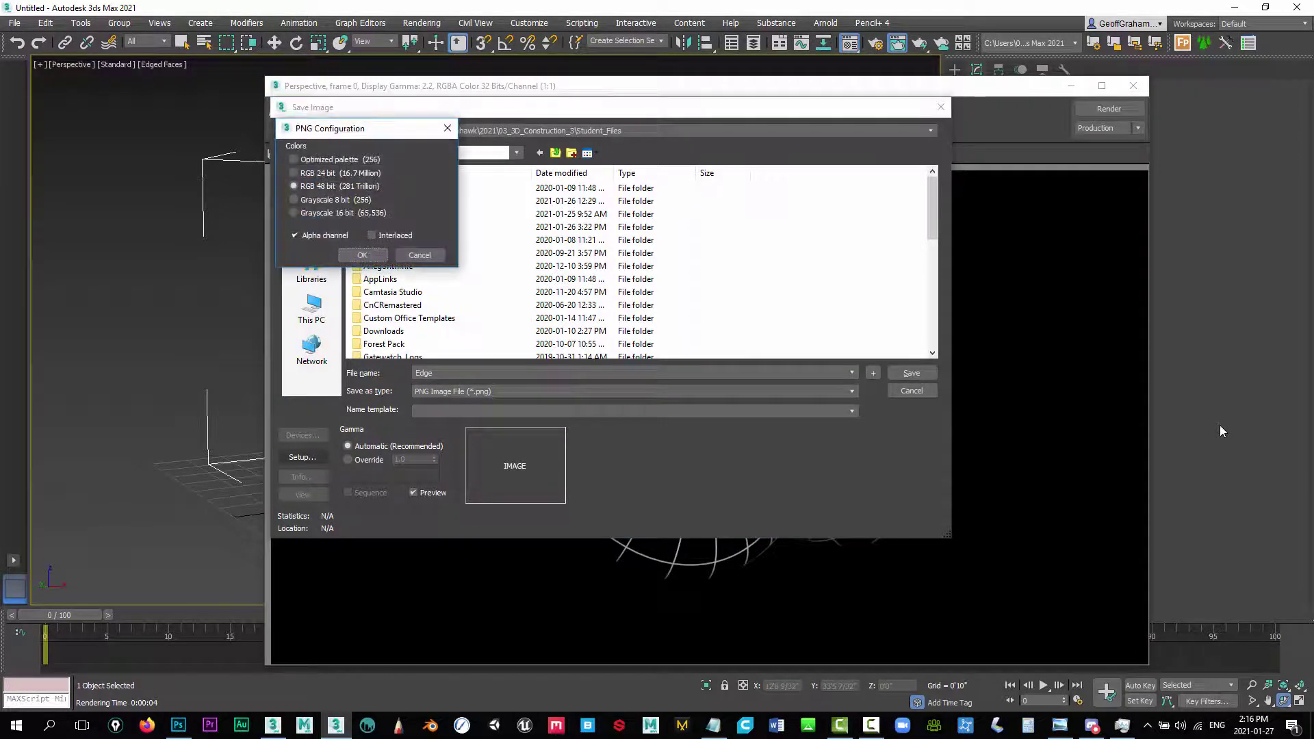
key("Return")
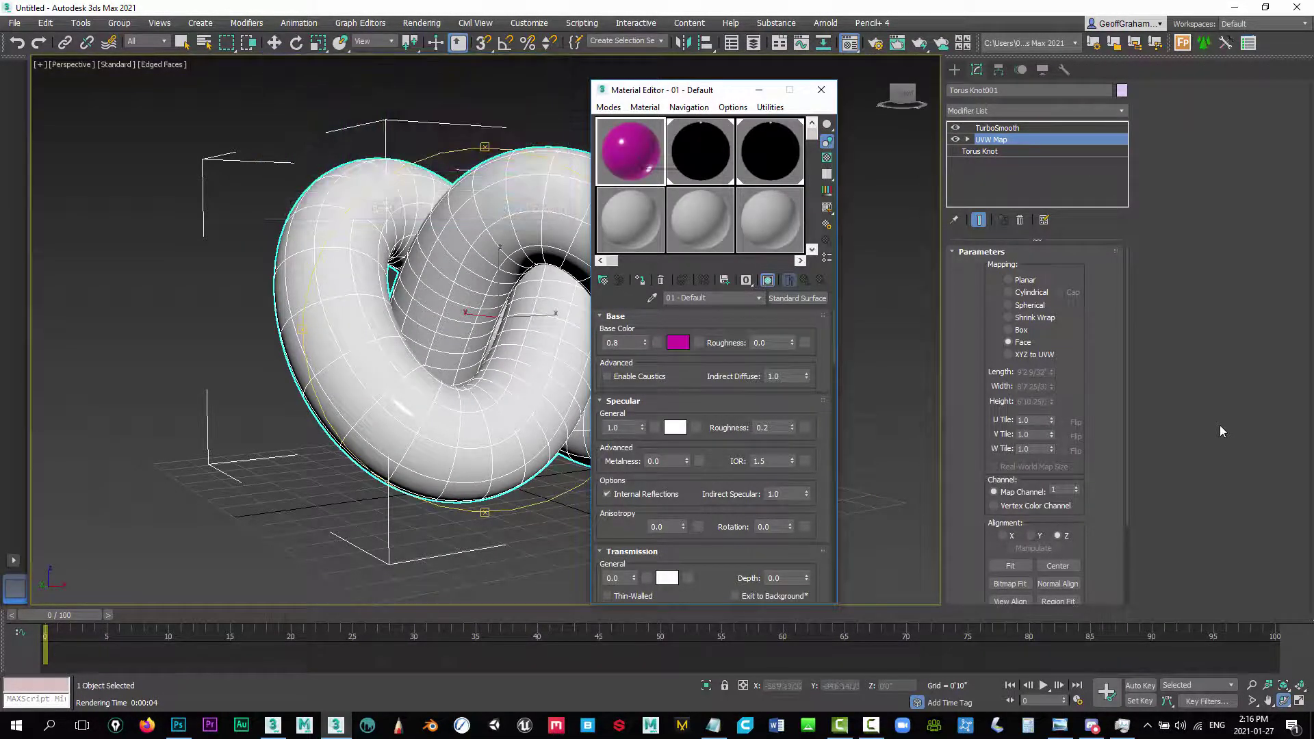
Assign the 01 - Default Standard Surface material with a magenta base color to the torus knot
left_click(1221, 431)
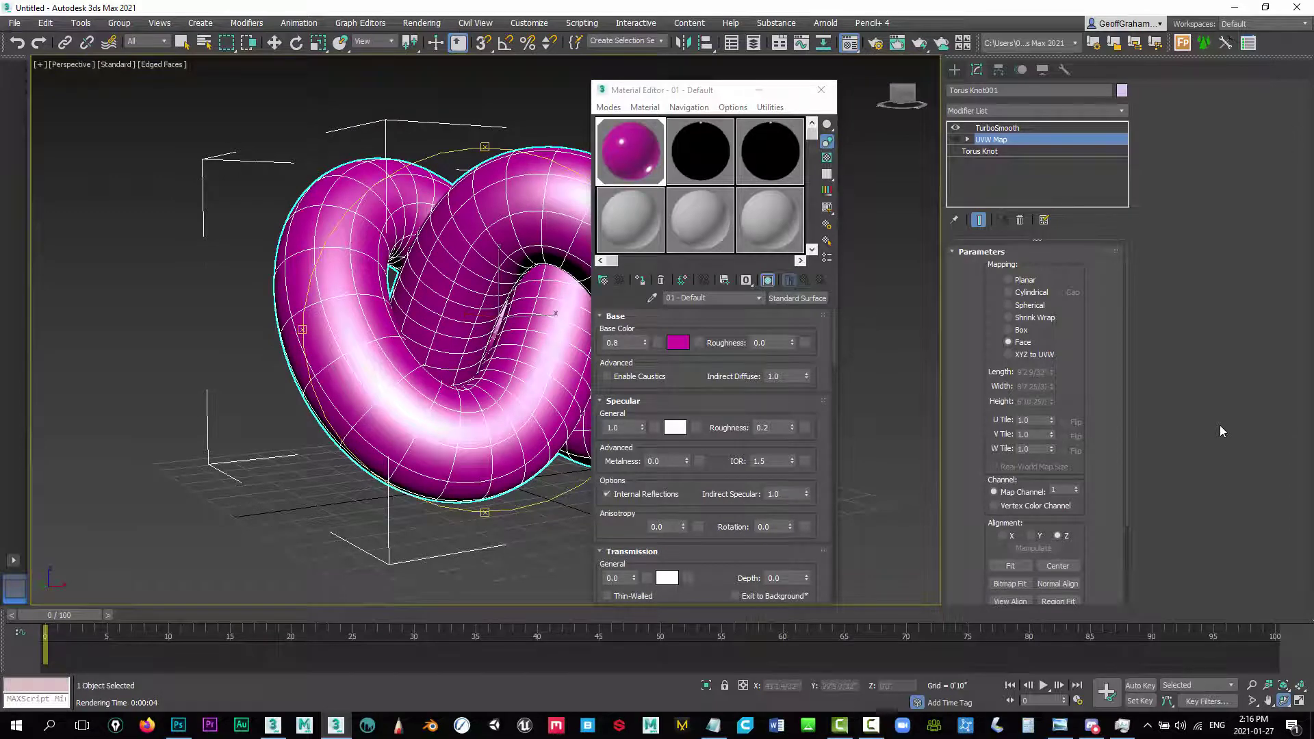
Render the perspective view and save it to Documents as a PNG named Torus, with RGB 48 bit colors and an alpha channel
key("shift+q")
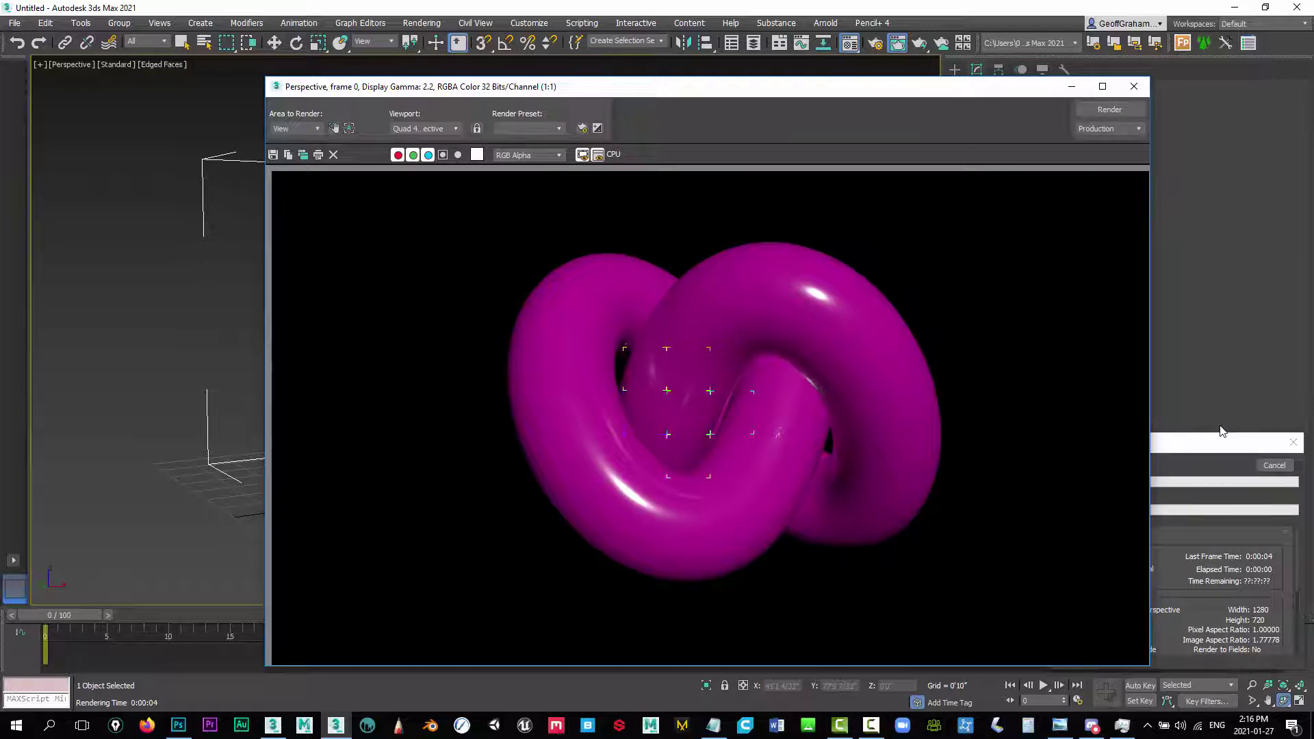
key("shift+q")
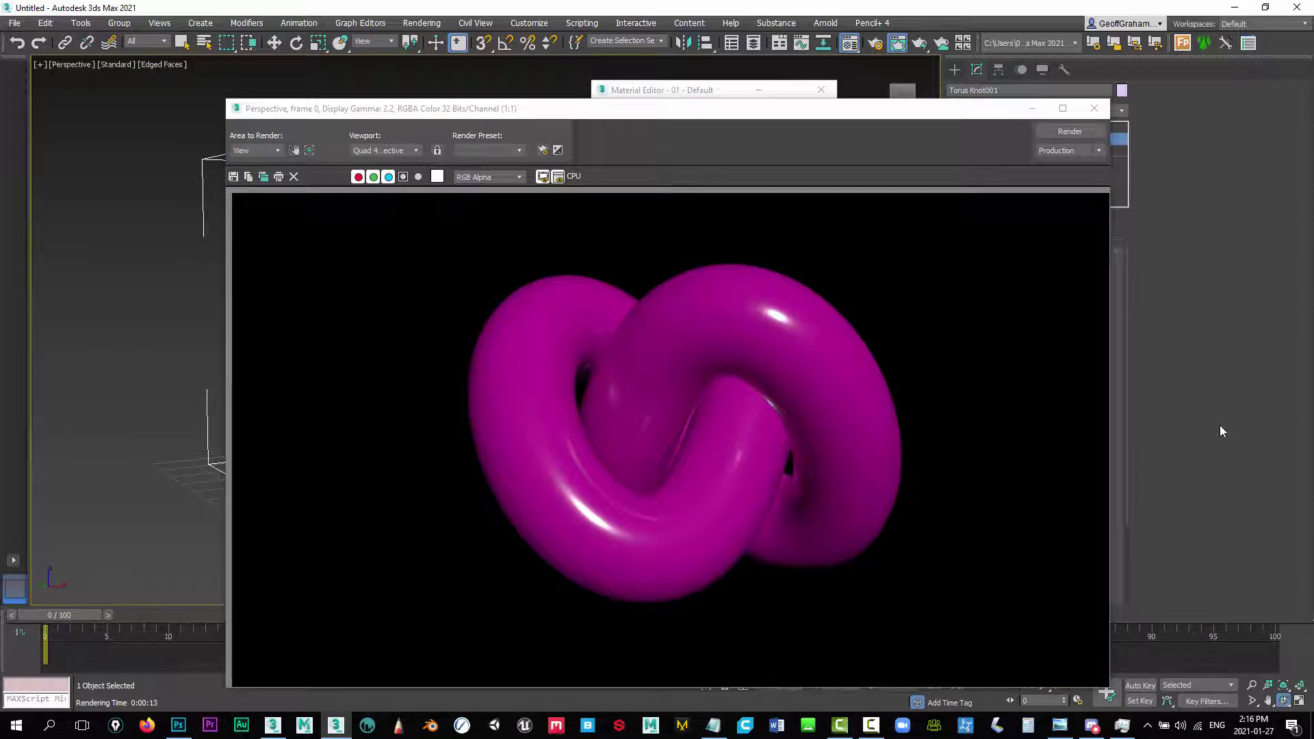
key("ctrl+s")
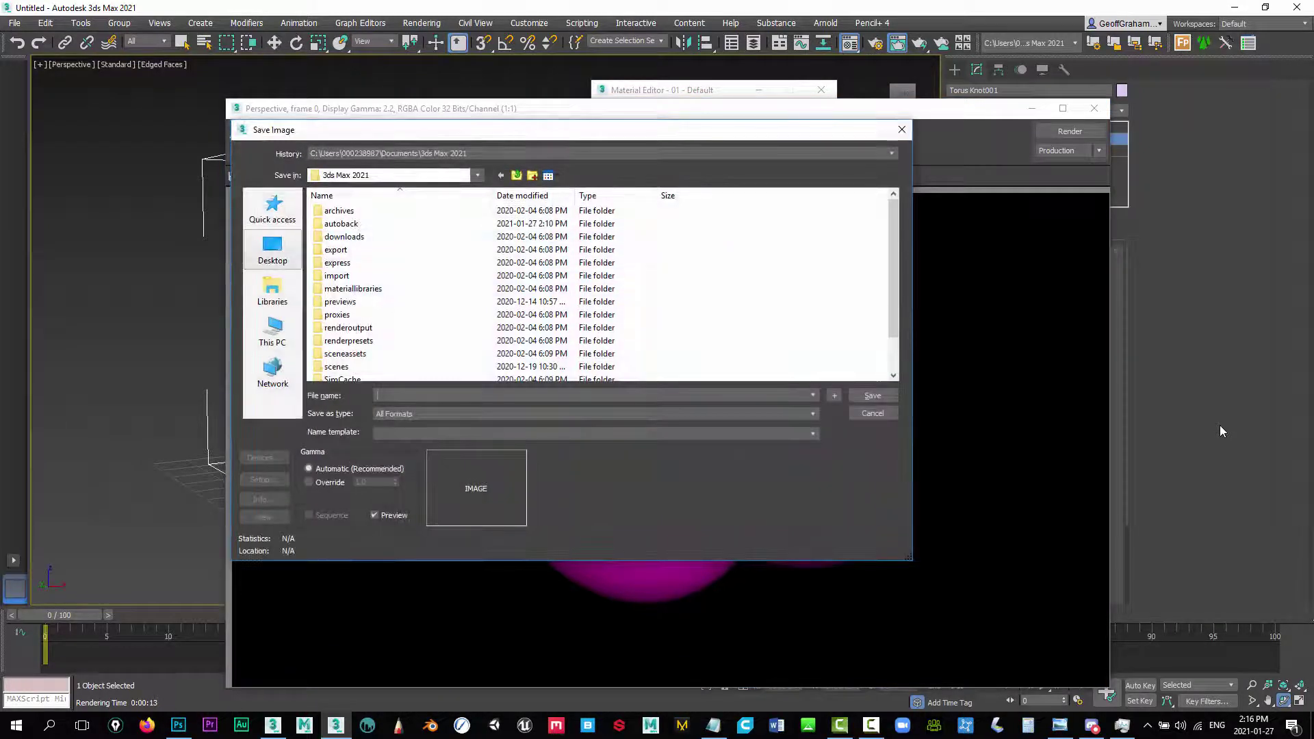
left_click(273, 291)
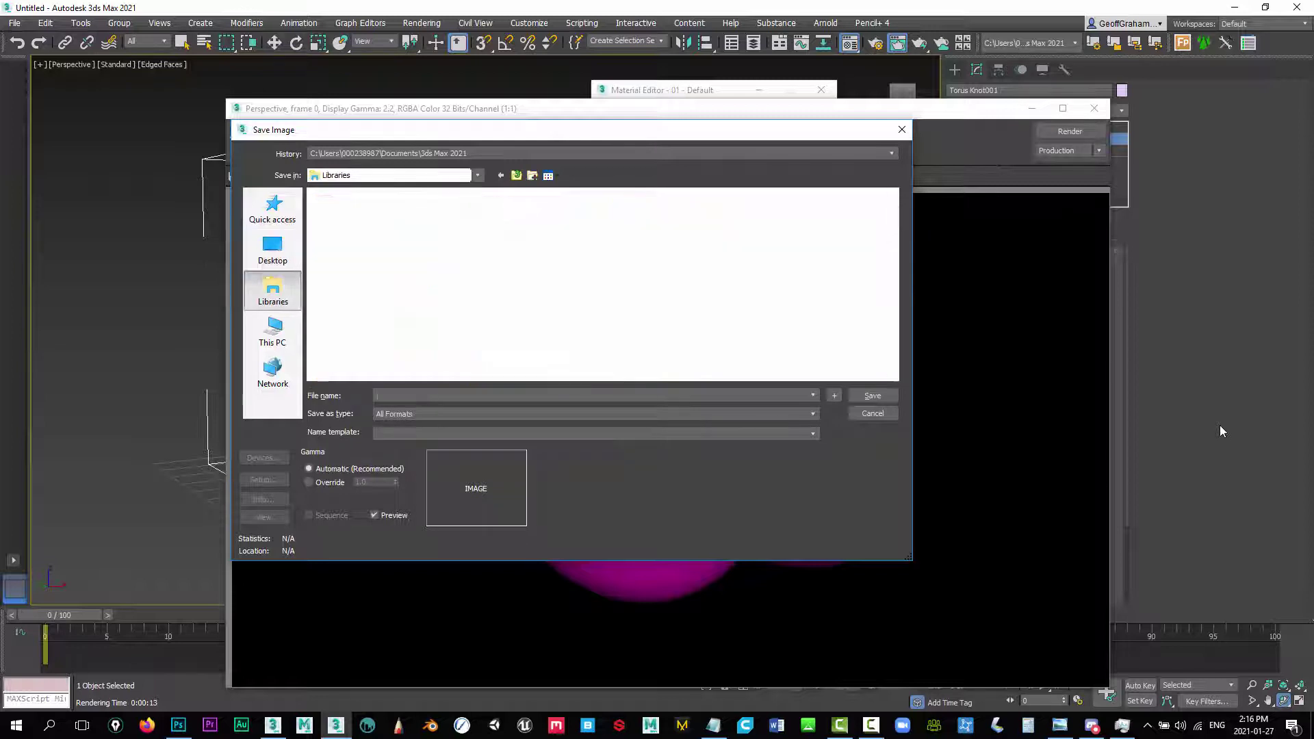
key("Return")
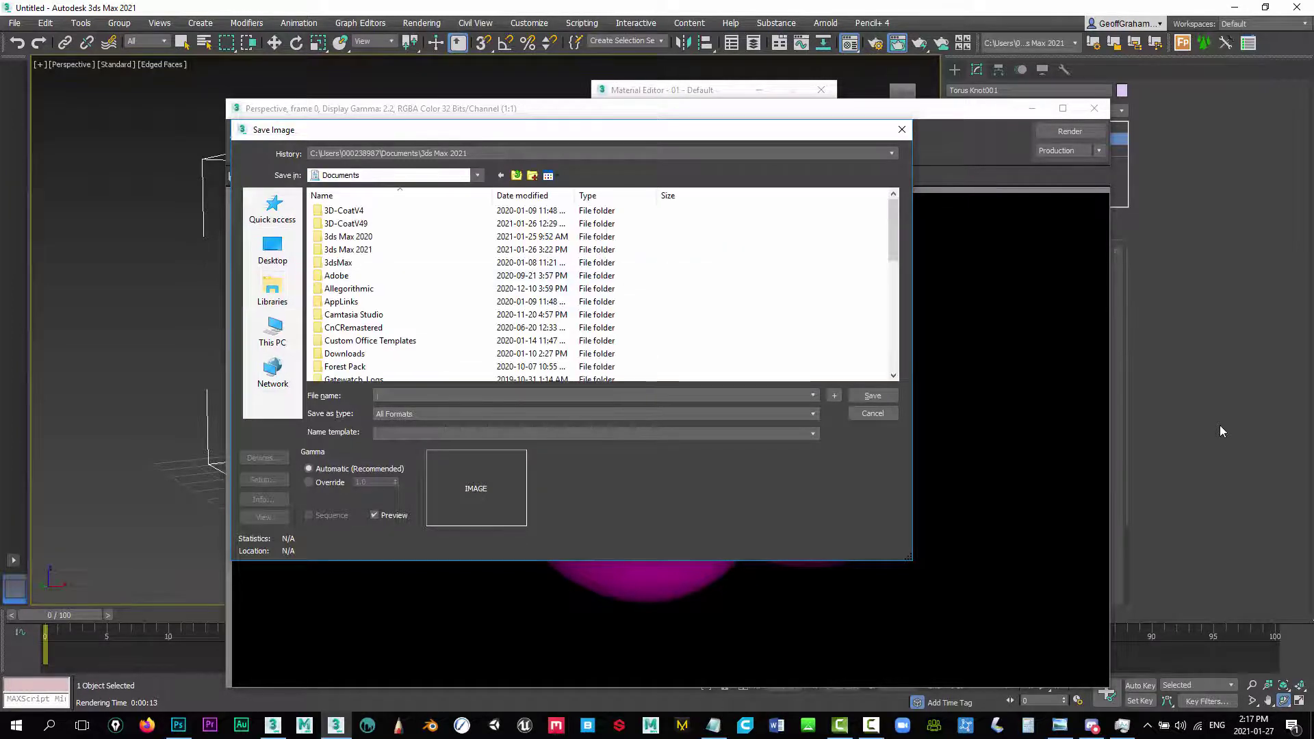
type("Torus")
left_click(595, 414)
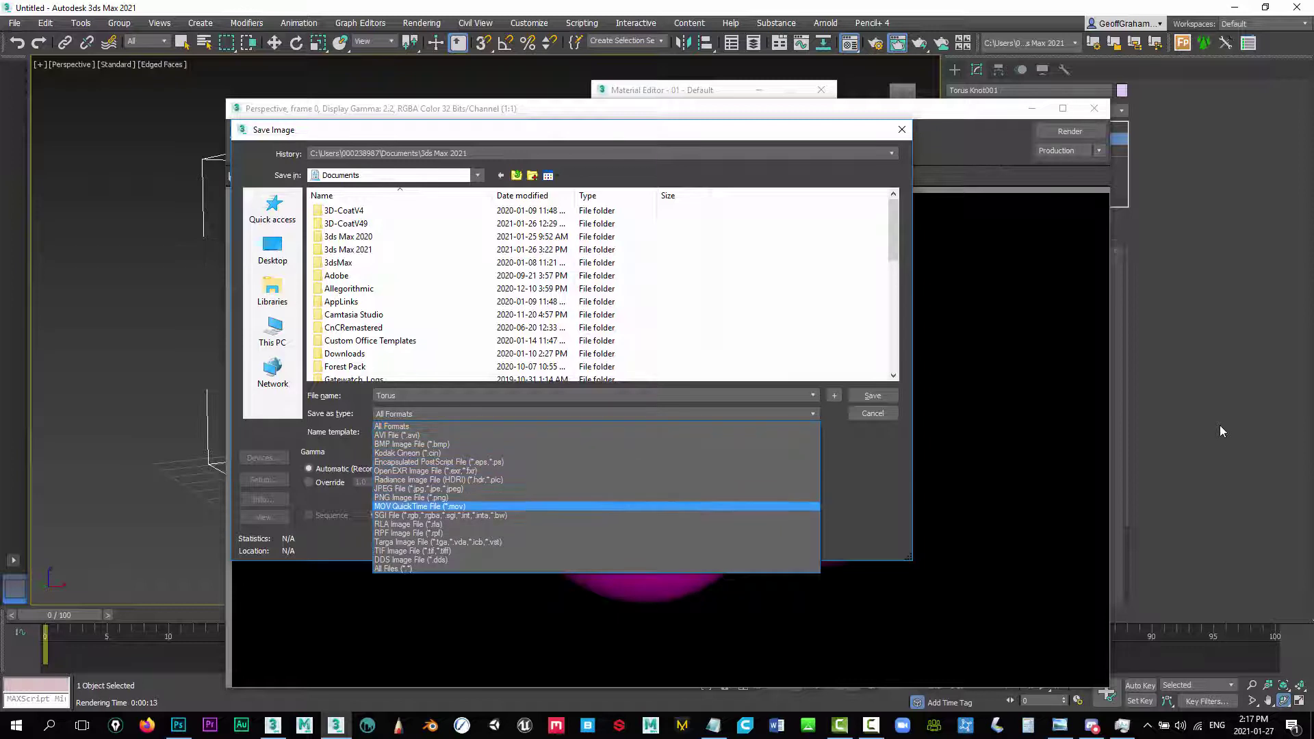
key("Up")
key("Return")
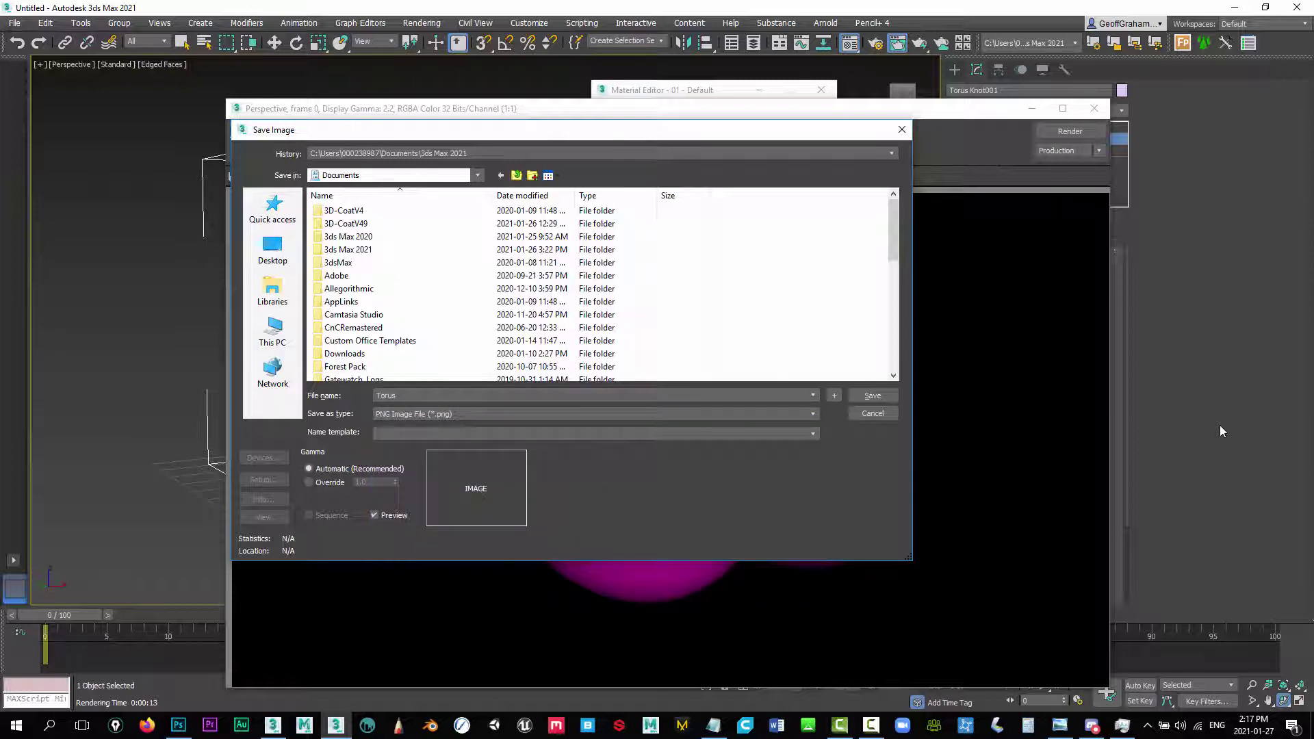
left_click(263, 479)
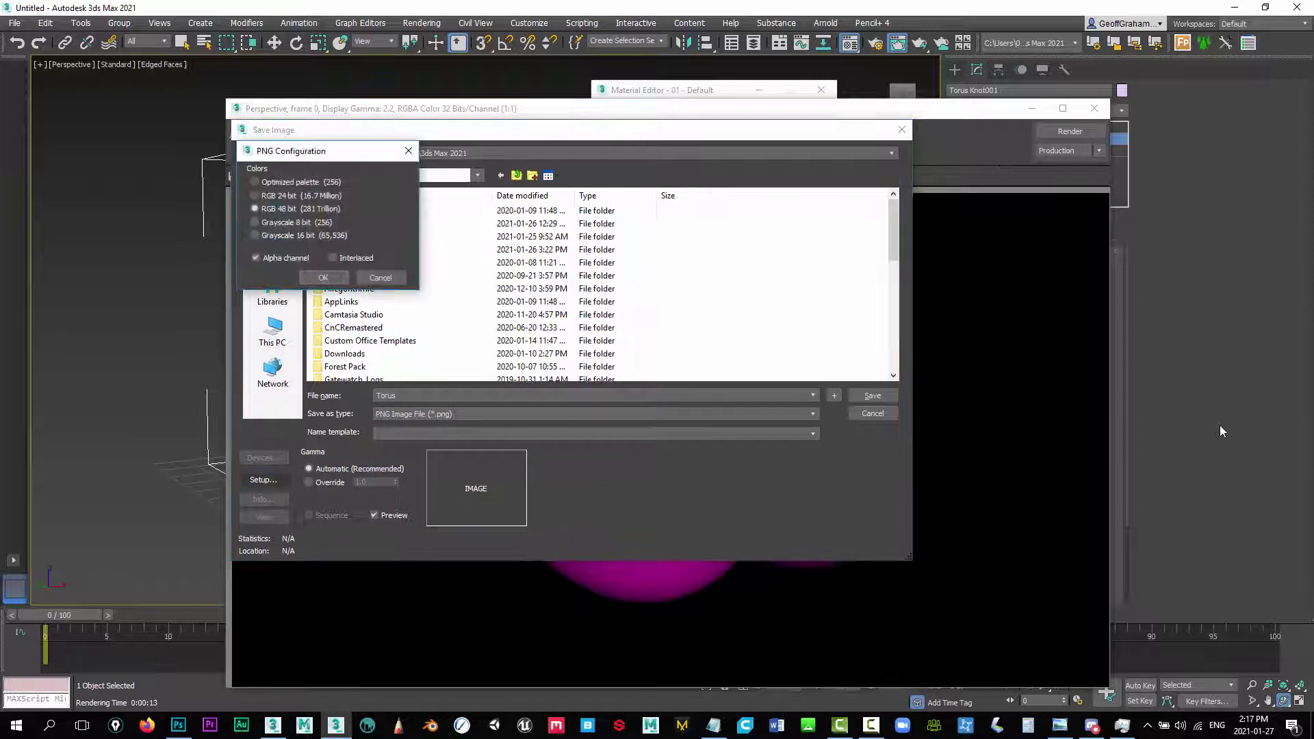
left_click(325, 277)
key("Return")
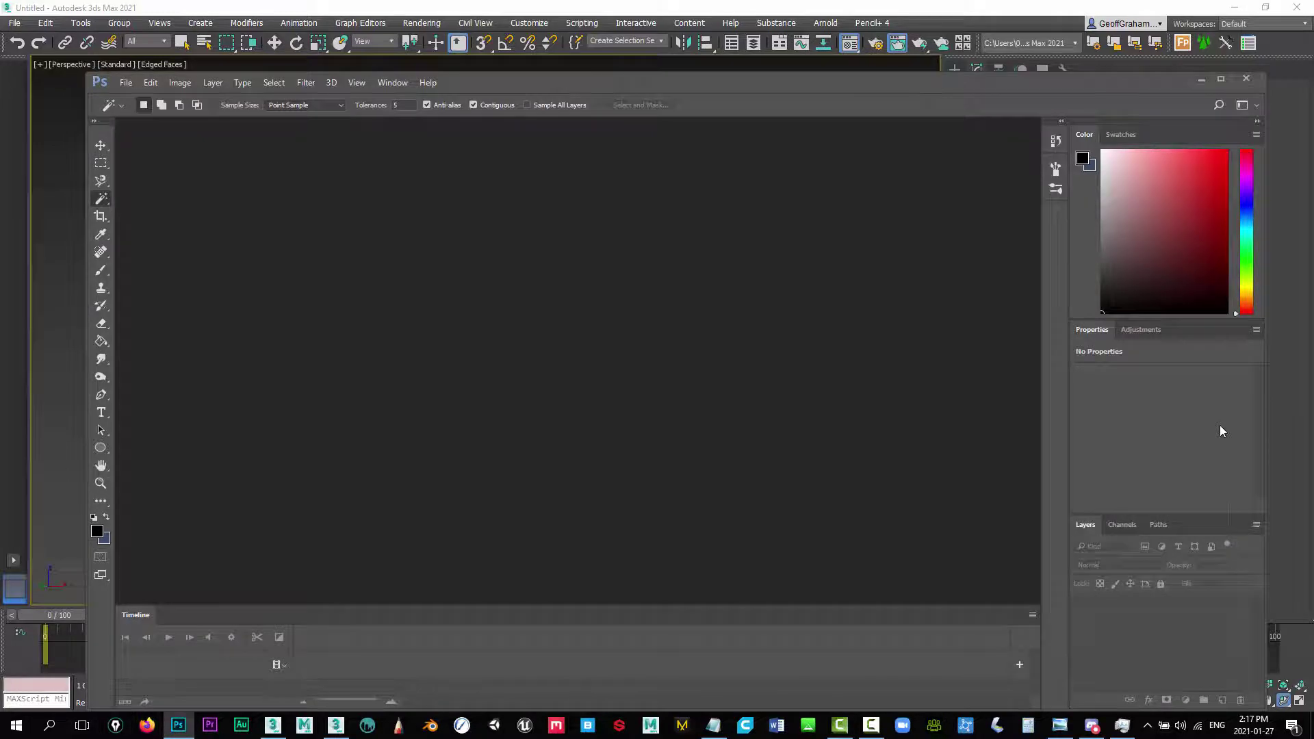
Switch to Photoshop and open Edge.png and Torus.png together from the Documents folder
key("alt+f")
key("o")
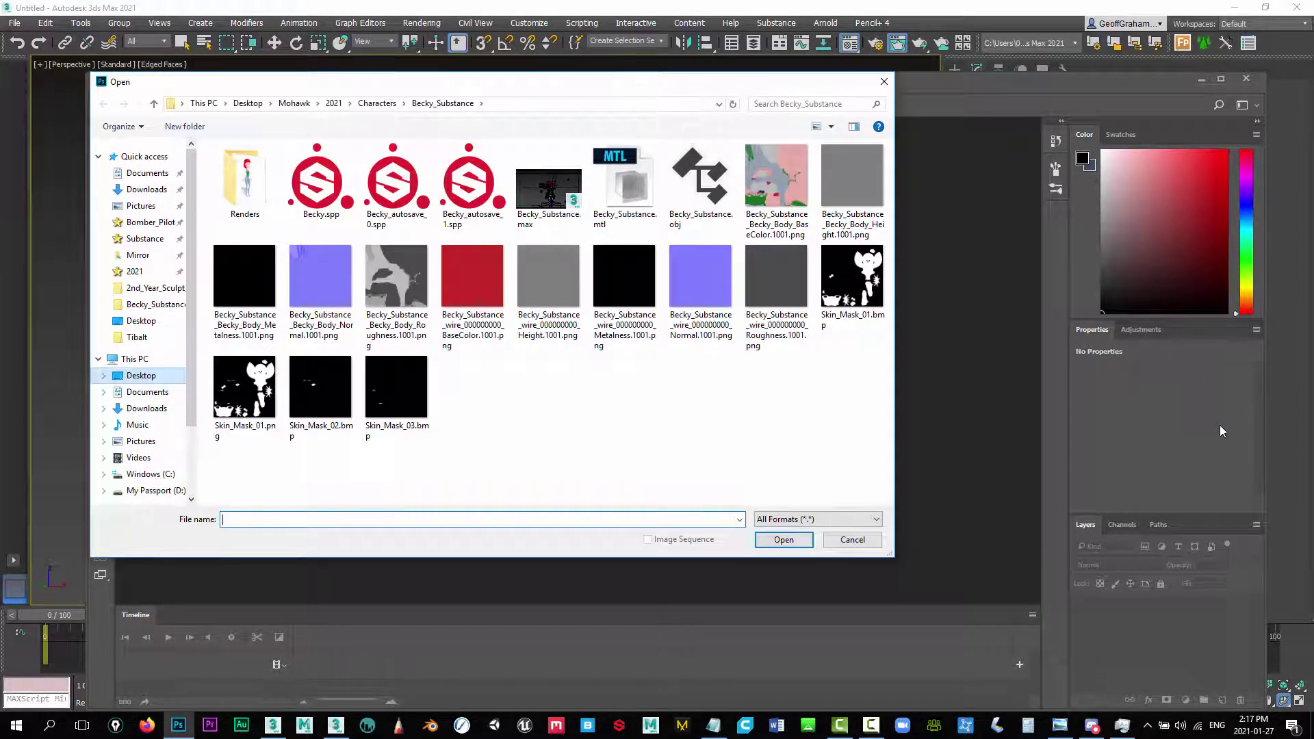
scroll(479, 321, "down", 10)
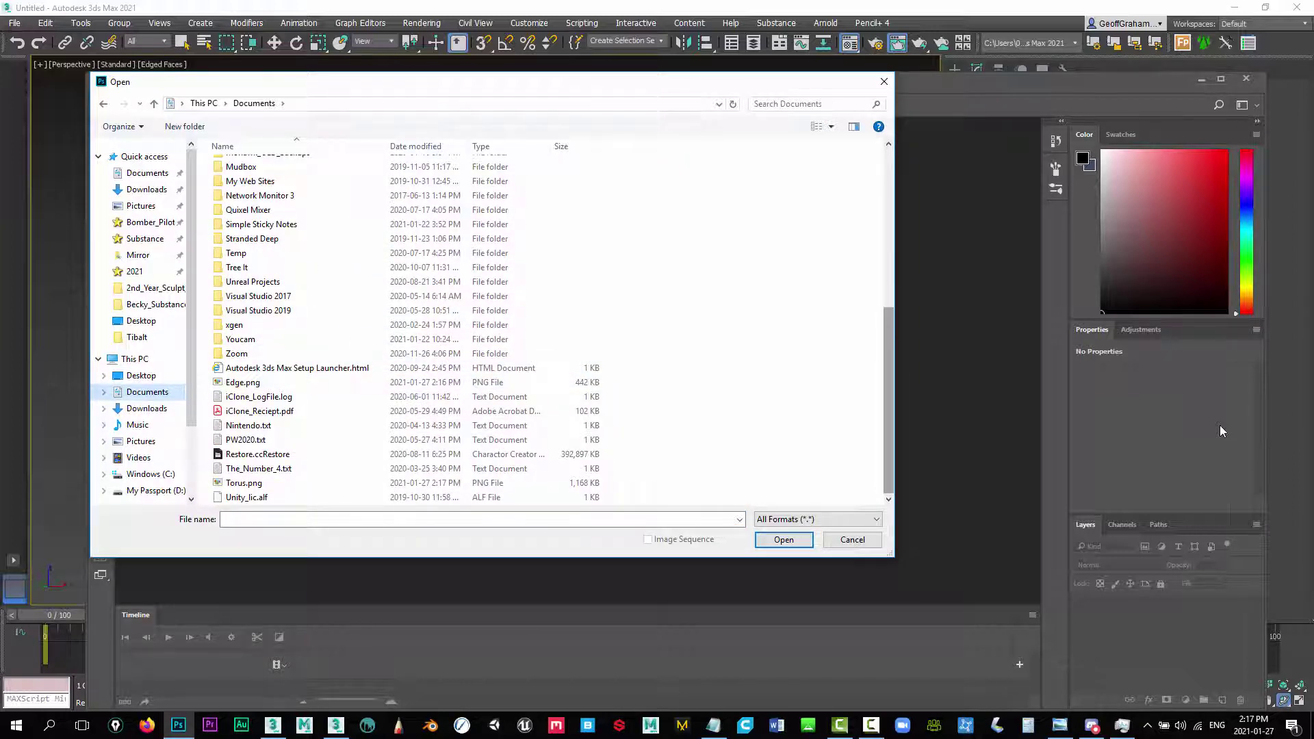
left_click(243, 482)
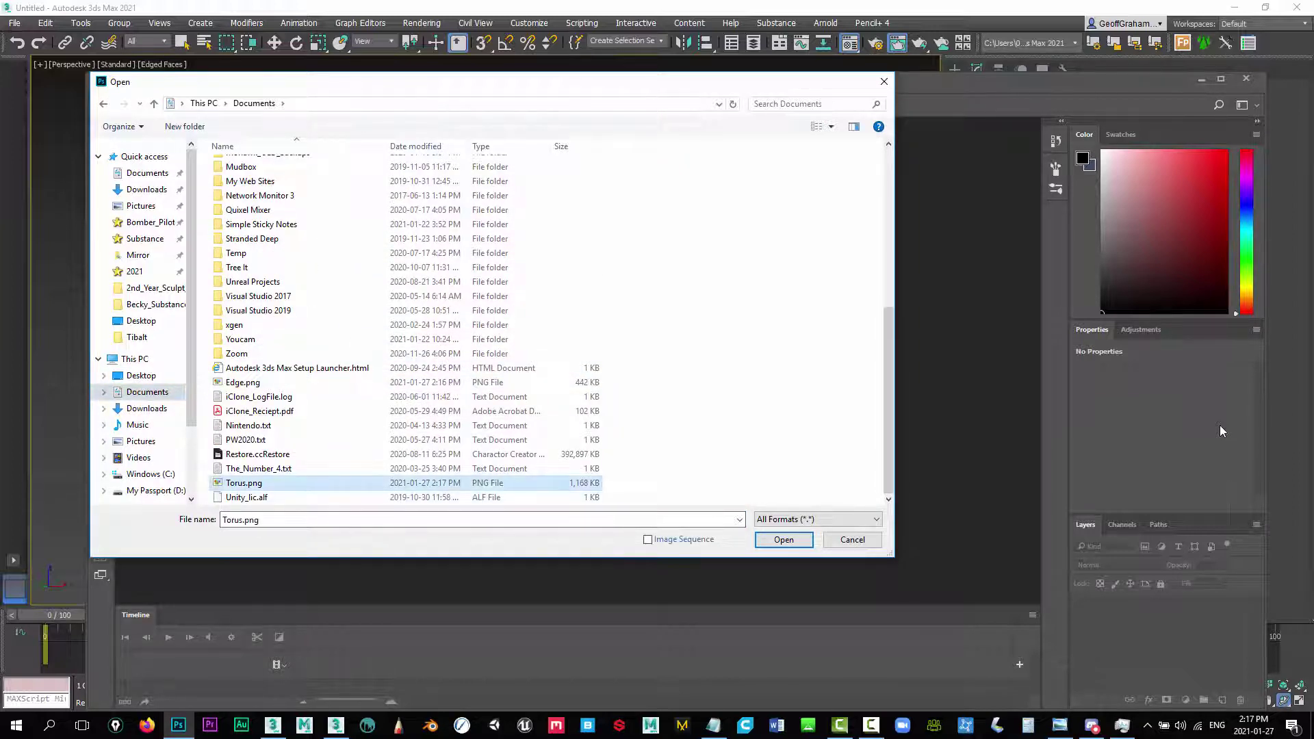
left_click(243, 382, "ctrl")
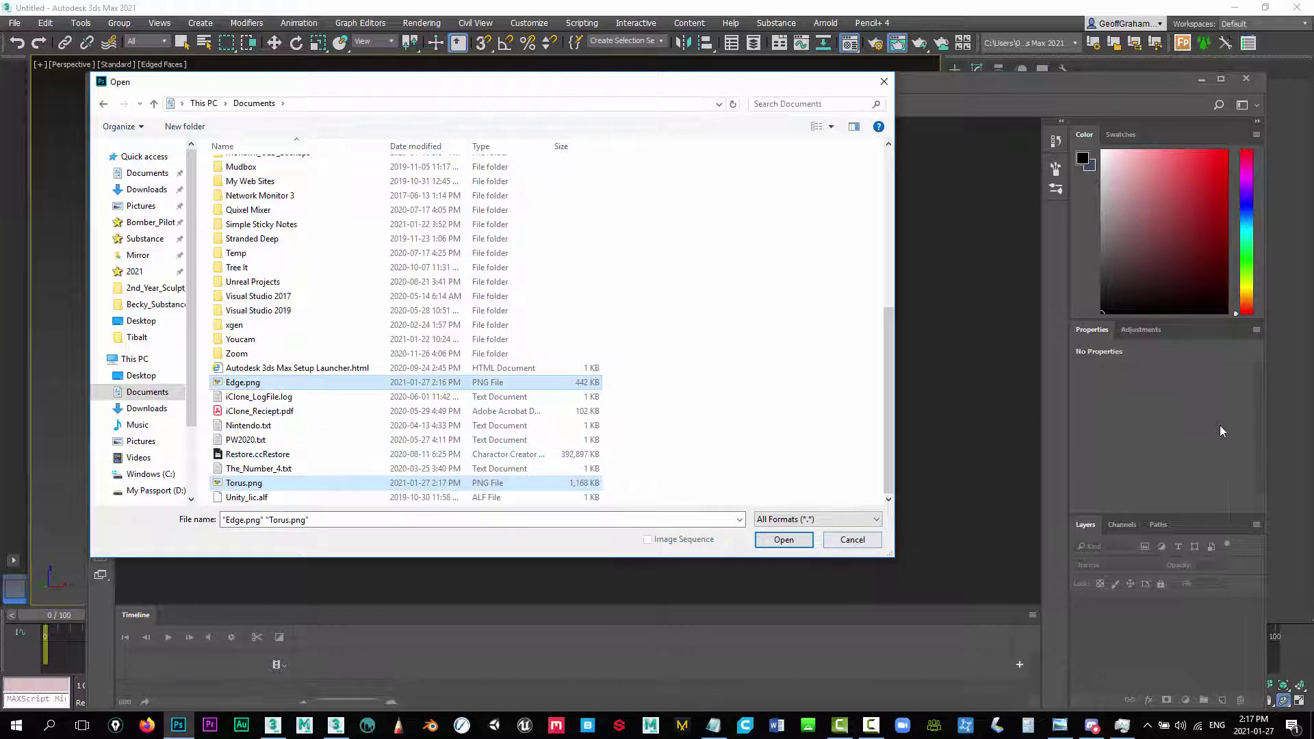
left_click(783, 539)
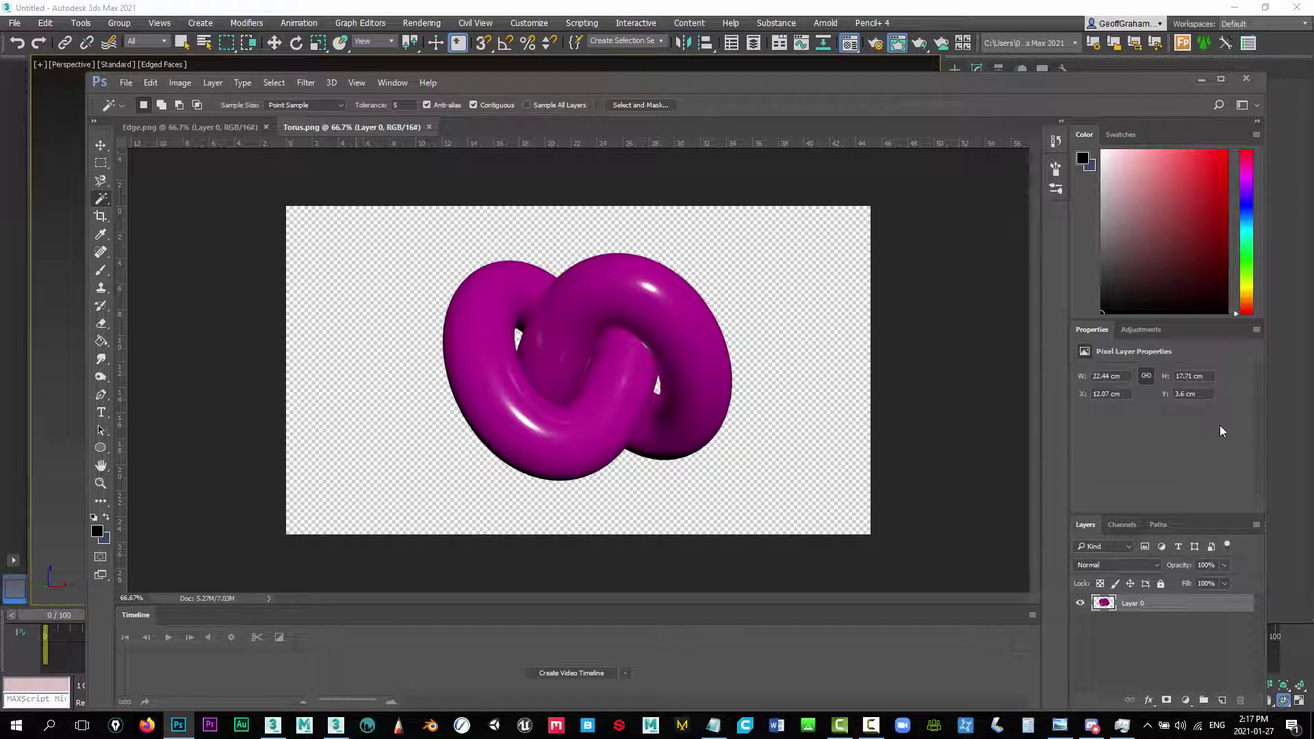
Copy the wireframe layer from Edge.png onto the torus knot image in Torus.png and close Edge.png
key("ctrl+Tab")
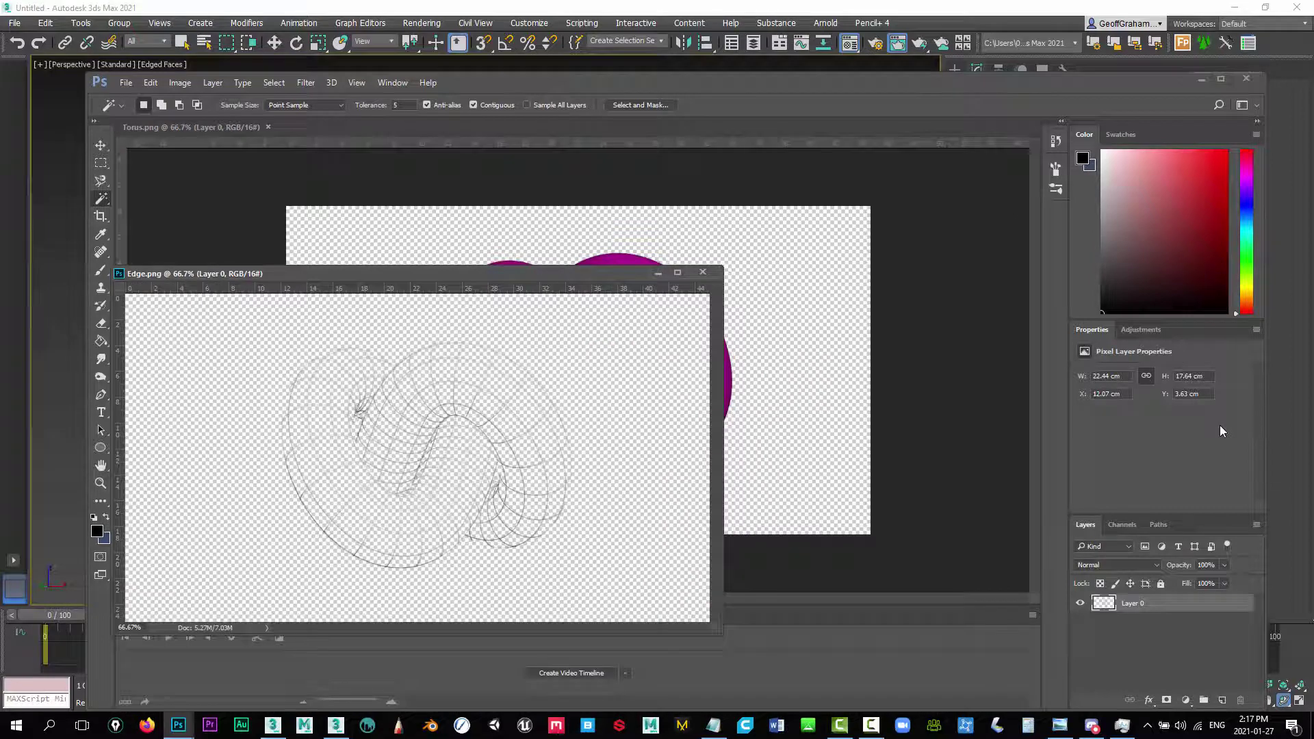
left_click_drag(1162, 603, 801, 327)
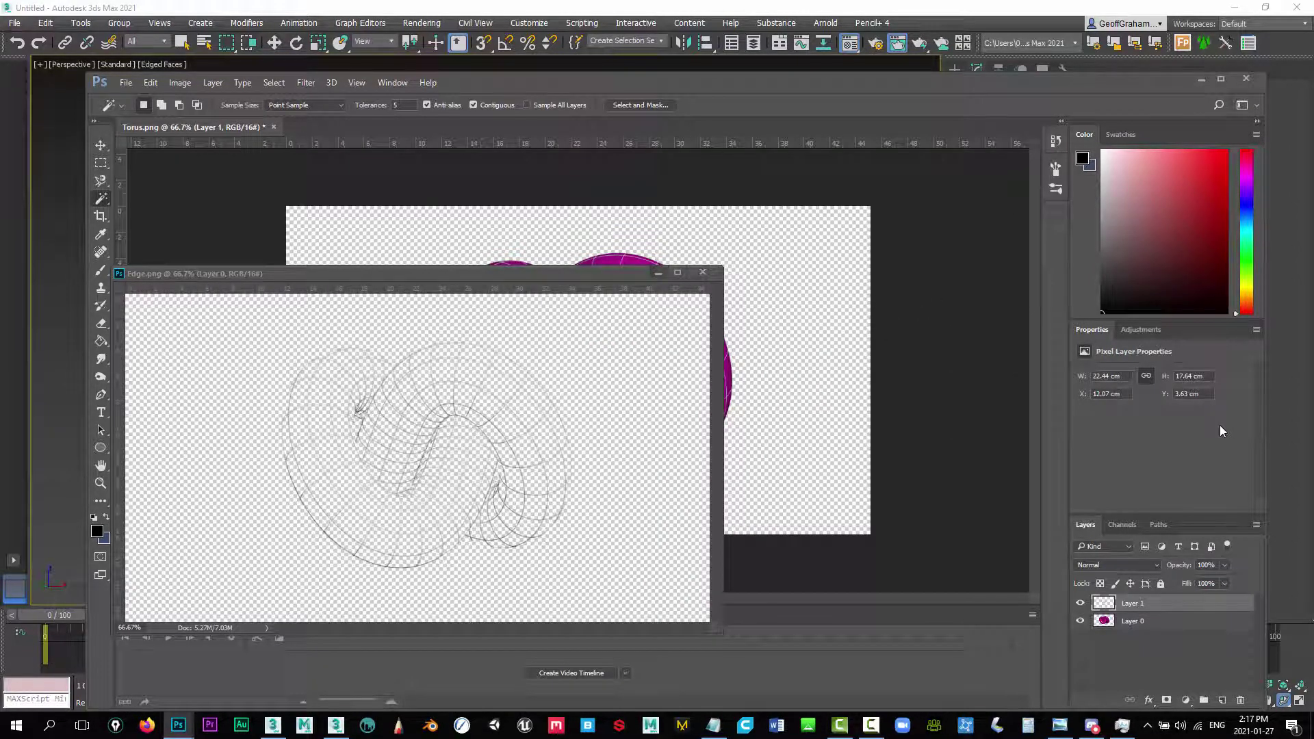
key("ctrl+Tab")
key("ctrl+w")
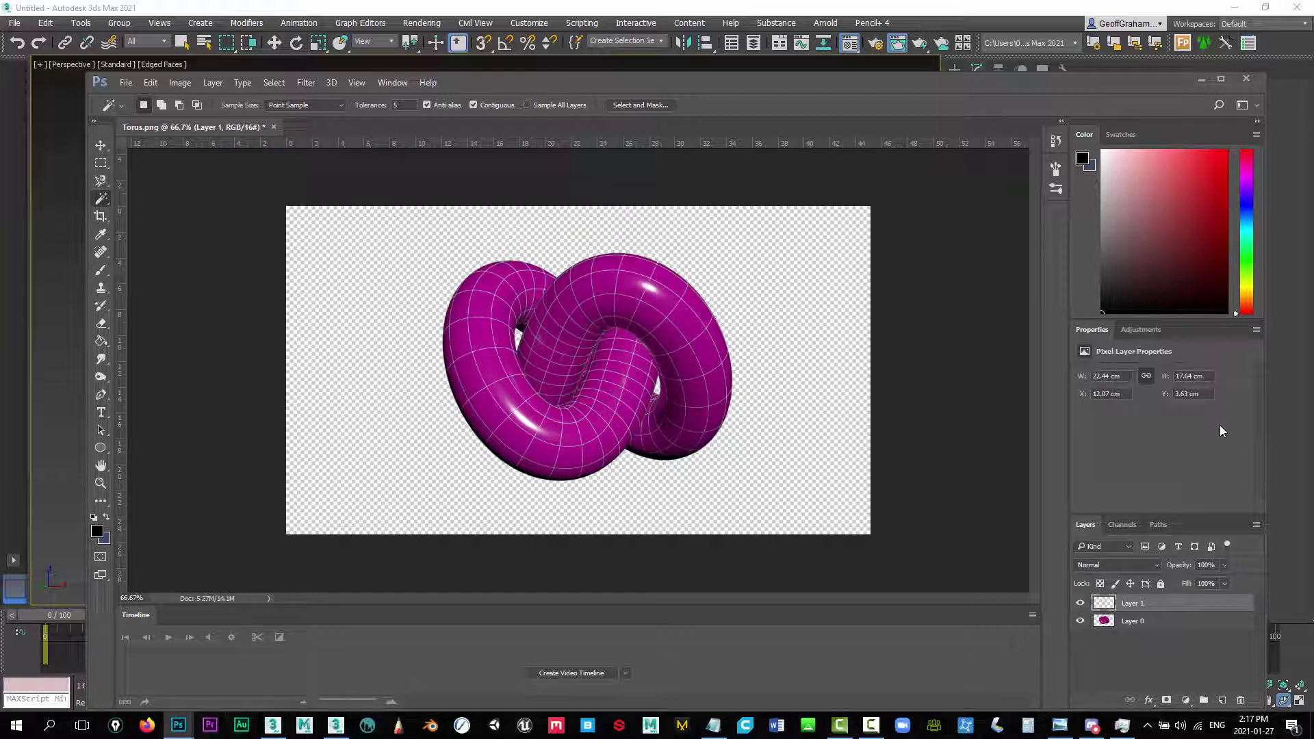
Darken the wireframe layer with a Brightness/Contrast adjustment, setting the brightness to -150 and changing the contrast
key("alt+i")
key("Down")
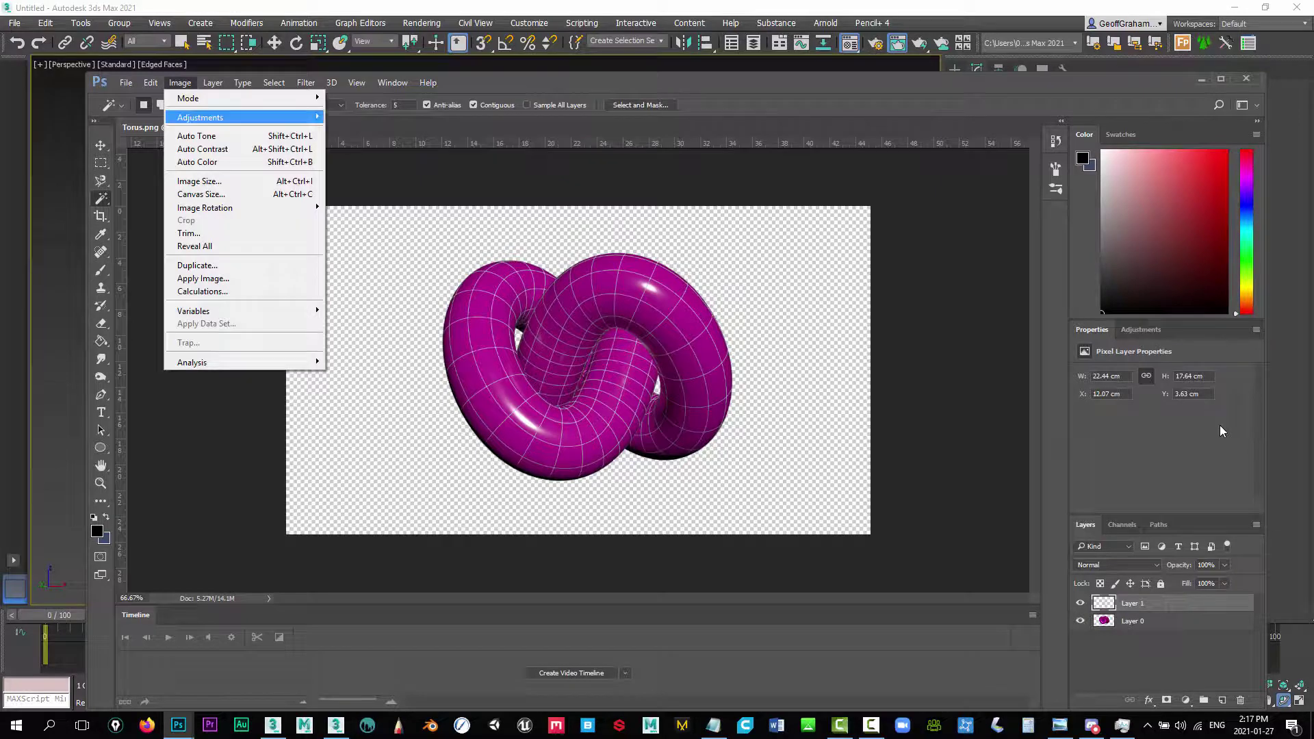
key("Right")
key("Return")
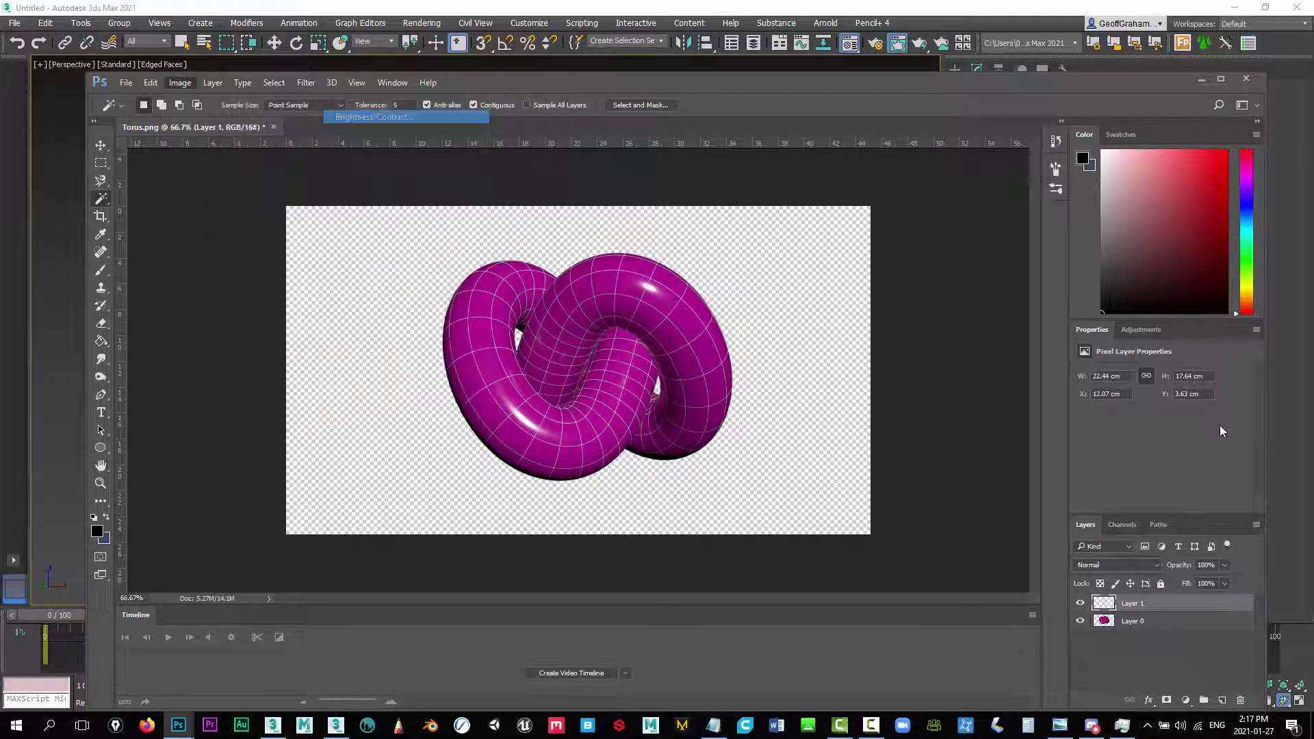
key("shift+Down")
key("shift+Down")
key("shift+Down")
key("shift+Down")
key("shift+Down")
key("shift+Down")
key("shift+Down")
key("shift+Down")
key("shift+Down")
key("shift+Down")
key("shift+Down")
key("shift+Down")
key("shift+Down")
key("shift+Down")
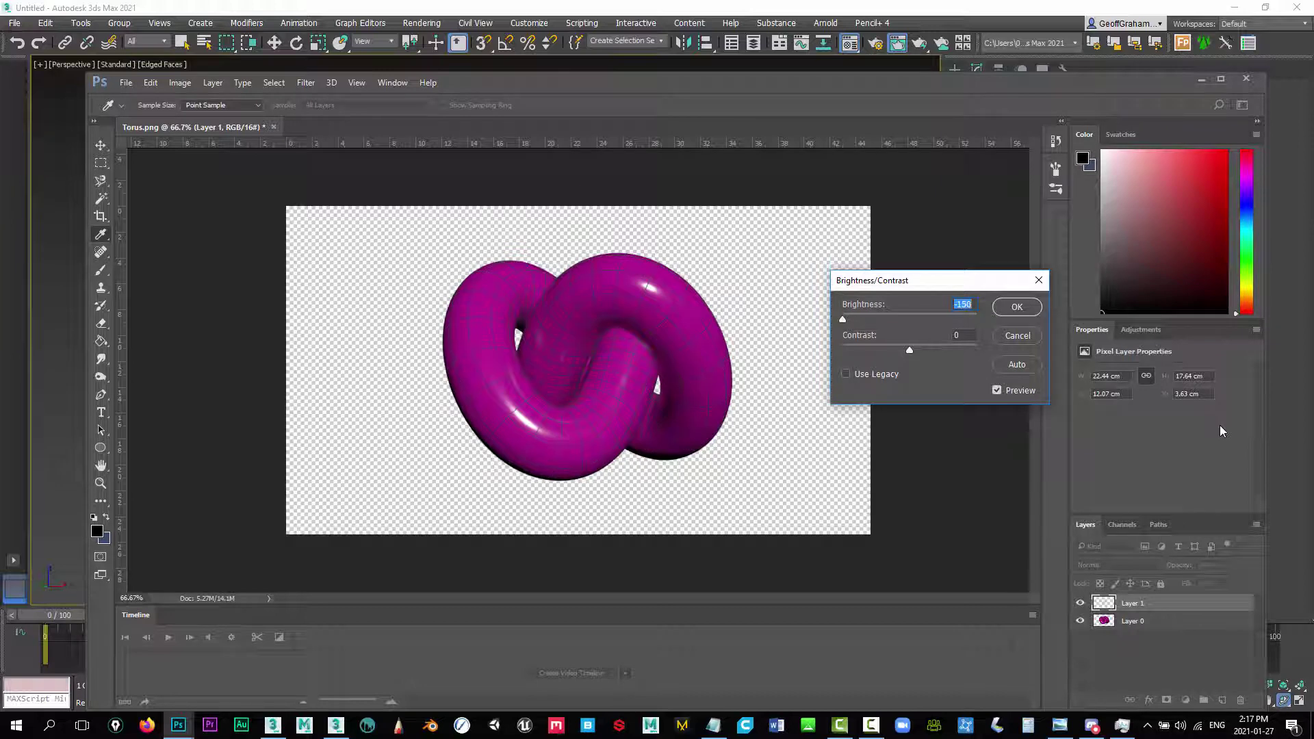
key("Tab")
type("557")
key("Return")
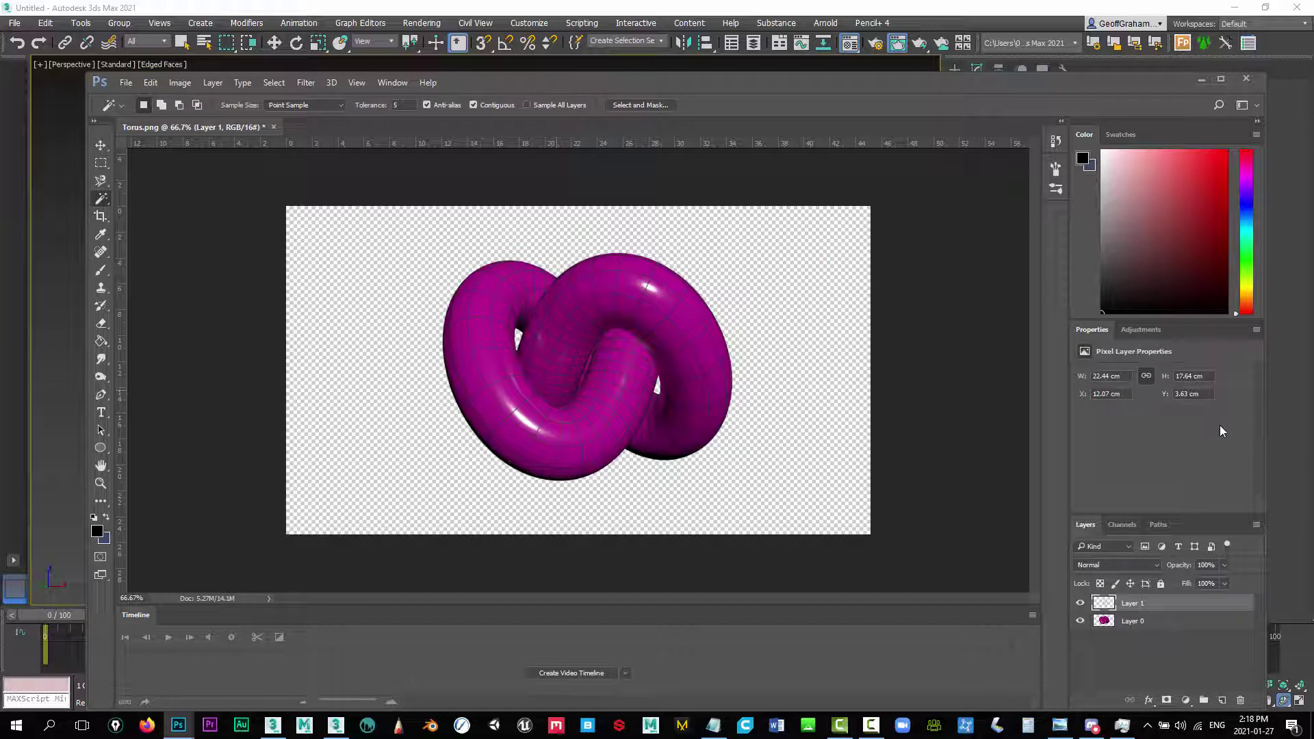